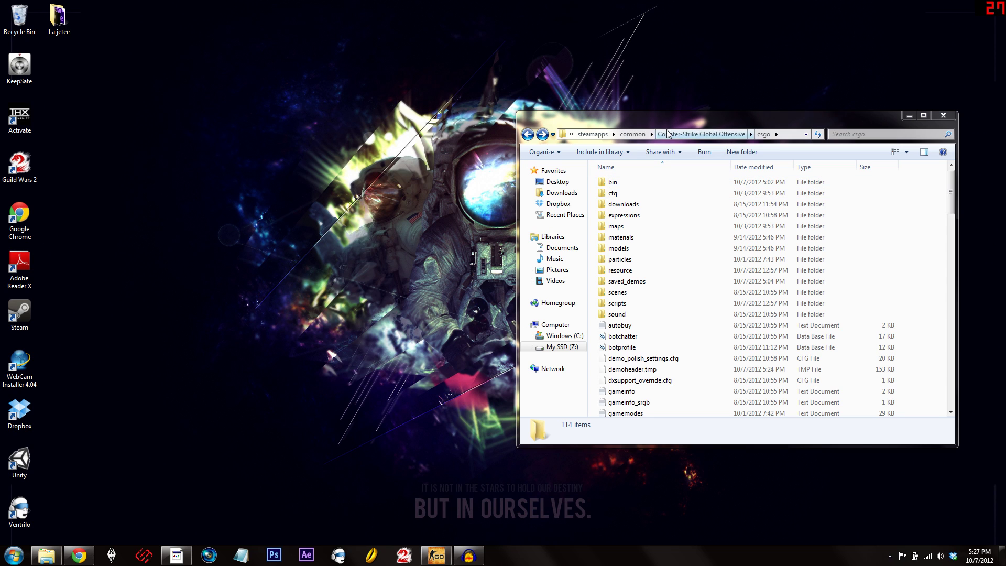
# Step: Browse the Program Files (x86) and Program Files folders on the Windows (C:) drive
pyautogui.click(632, 134)
pyautogui.click(631, 135)
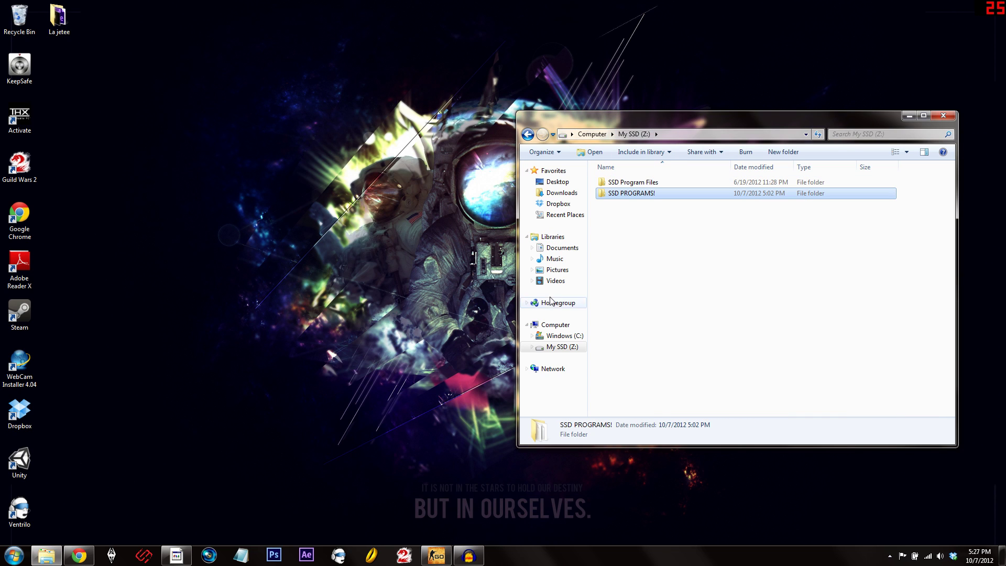
pyautogui.click(558, 335)
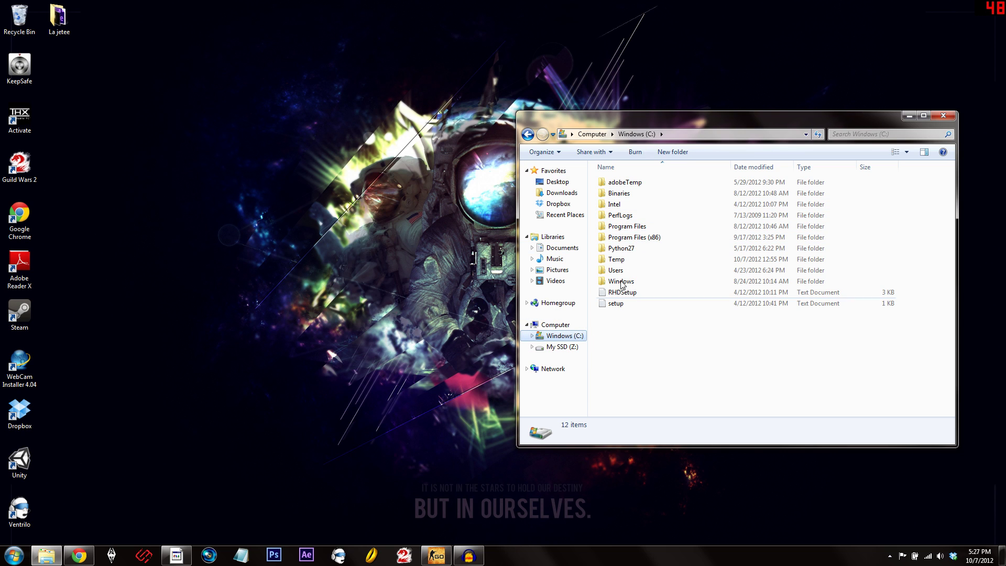
pyautogui.doubleClick(634, 239)
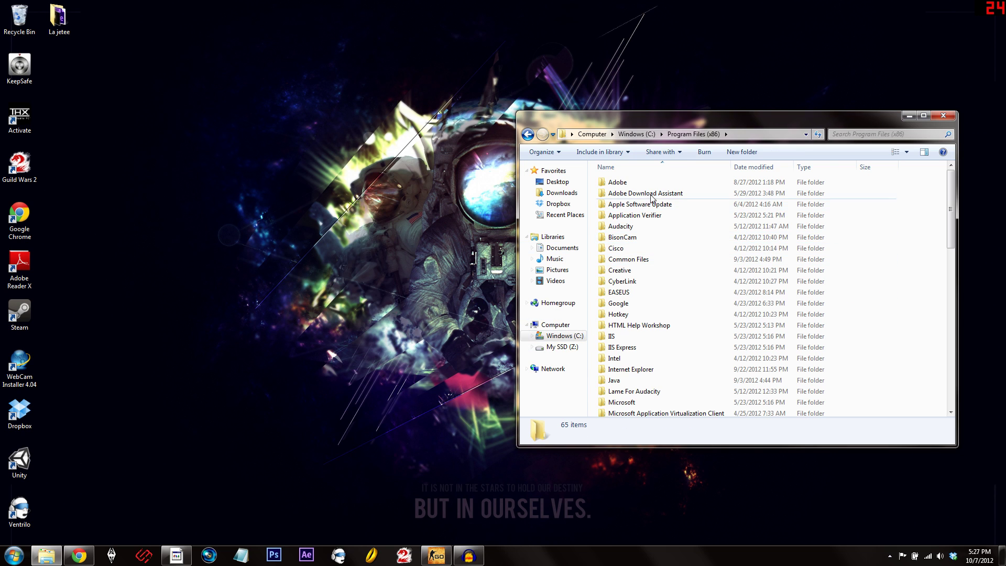
pyautogui.click(645, 135)
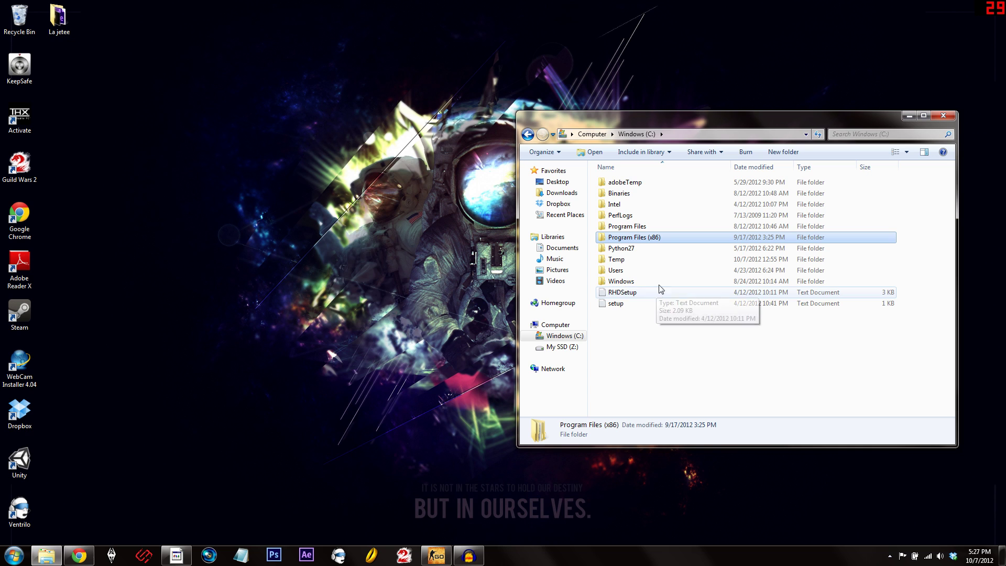
pyautogui.doubleClick(648, 228)
# Step: Open the SSD PROGRAMS! folder on the My SSD (Z:) drive
pyautogui.scroll(-6, 712, 265)
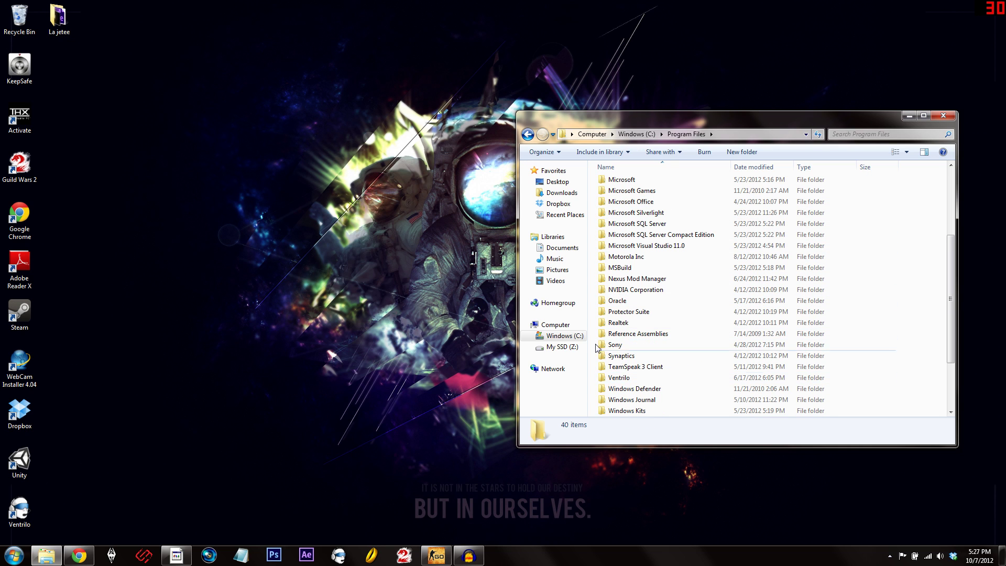
pyautogui.click(556, 346)
pyautogui.doubleClick(649, 194)
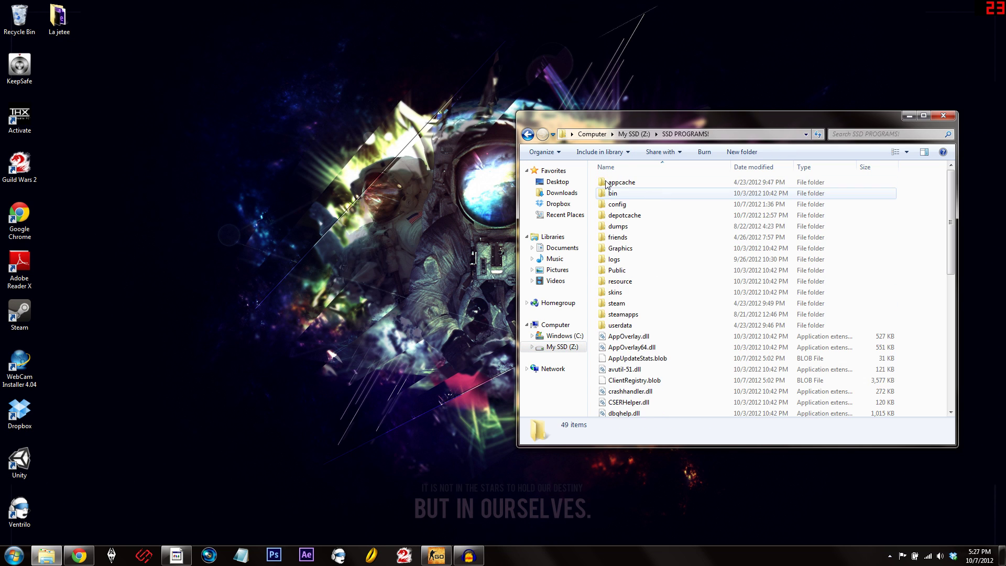
# Step: Go to steamapps › common › Counter-Strike Global Offensive › csgo and scroll through its 114 items
pyautogui.doubleClick(627, 317)
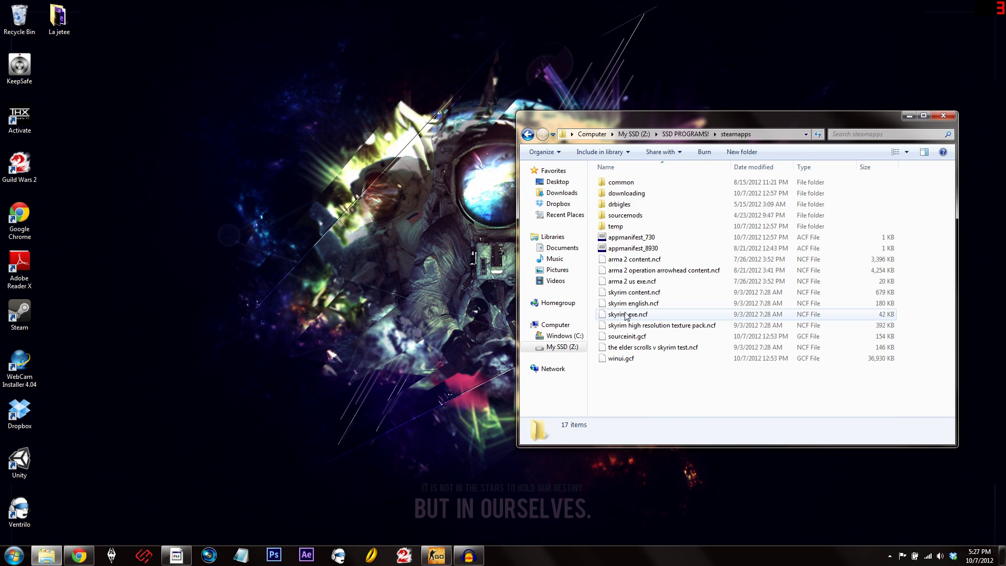
pyautogui.doubleClick(620, 183)
pyautogui.doubleClick(668, 215)
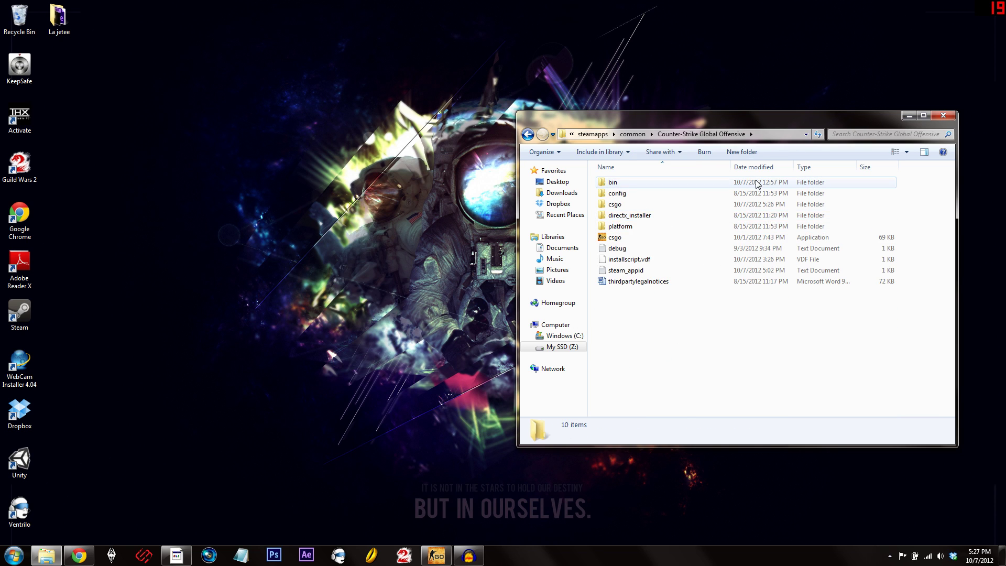
pyautogui.doubleClick(744, 203)
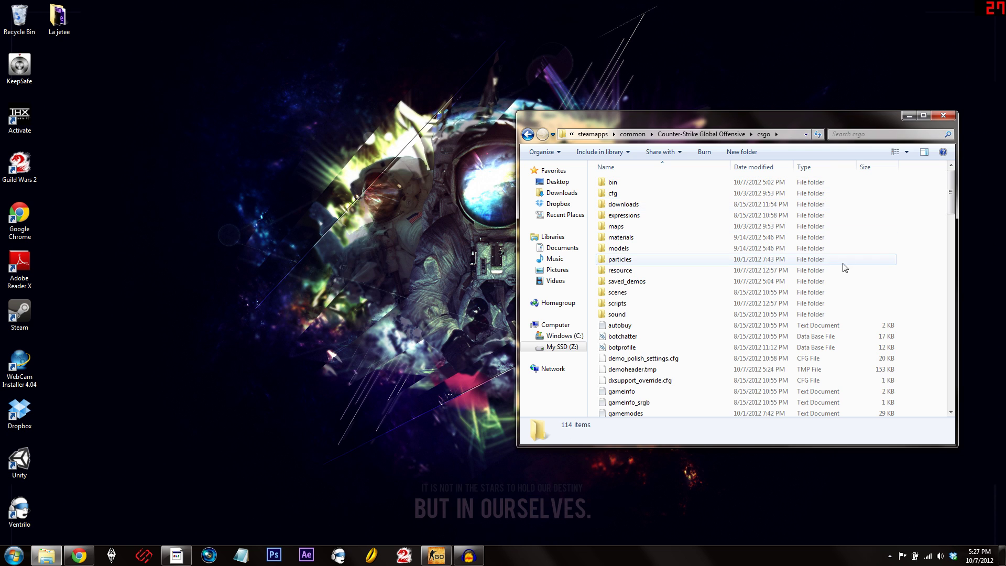
pyautogui.scroll(-1, 951, 199)
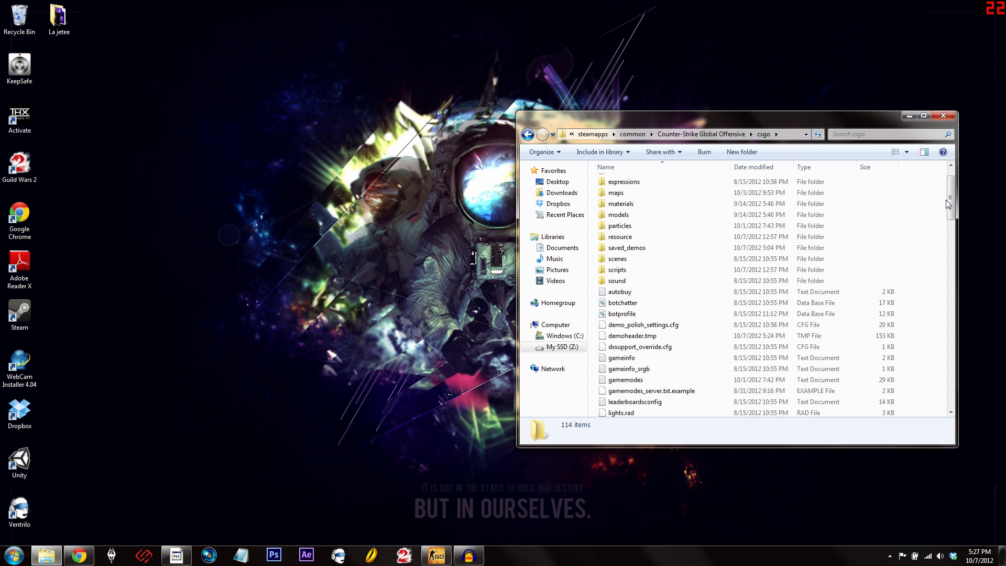
pyautogui.scroll(-5, 898, 215)
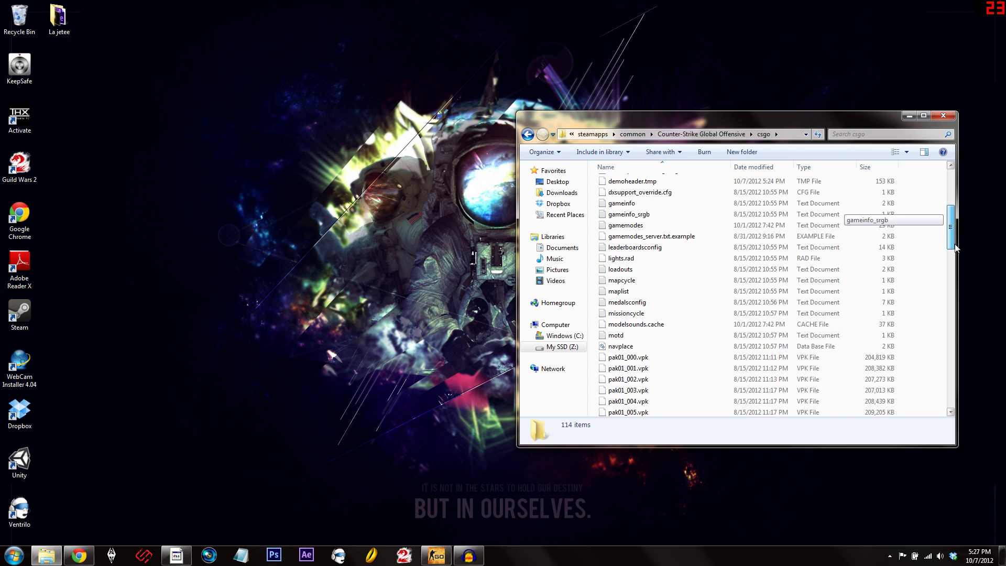
pyautogui.scroll(-20, 732, 330)
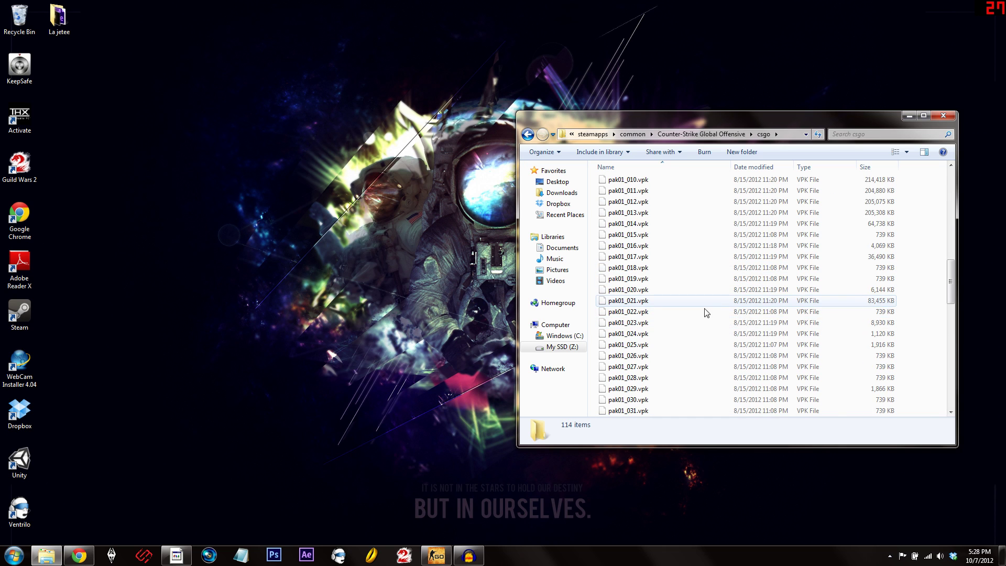
pyautogui.scroll(20, 823, 314)
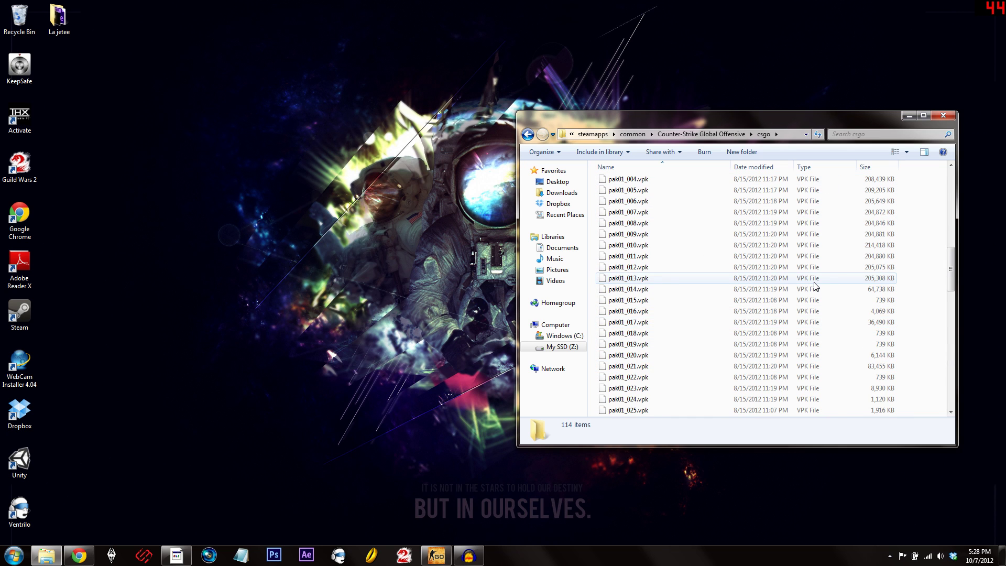
pyautogui.scroll(3, 815, 284)
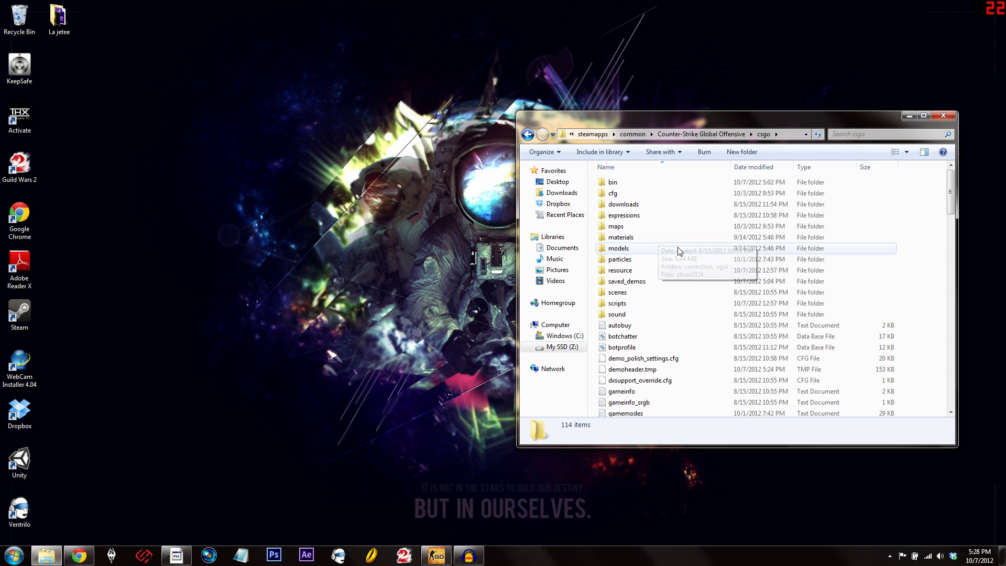
# Step: Create a new folder named saved_demos_youtube inside the csgo folder
pyautogui.rightClick(917, 269)
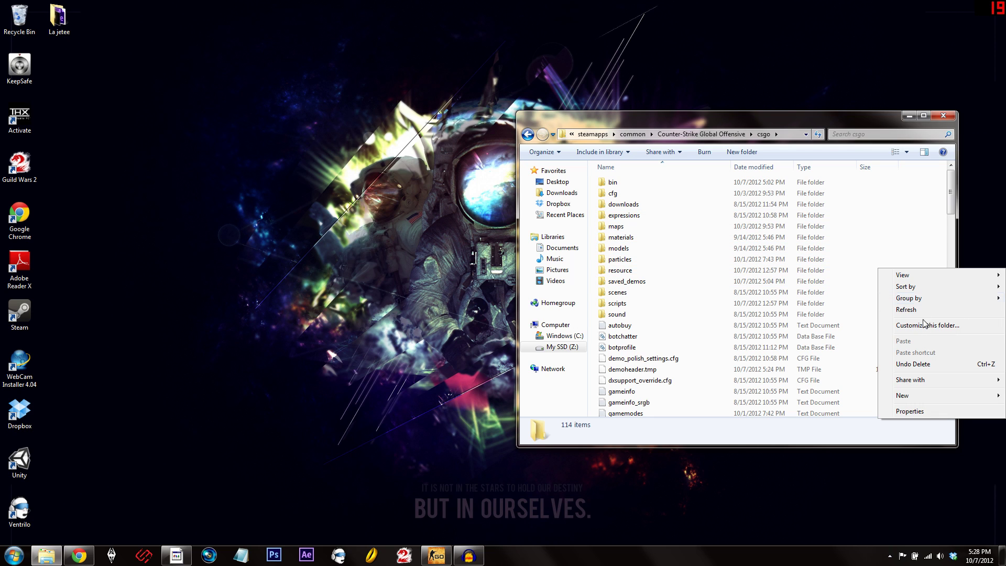
pyautogui.moveTo(922, 396)
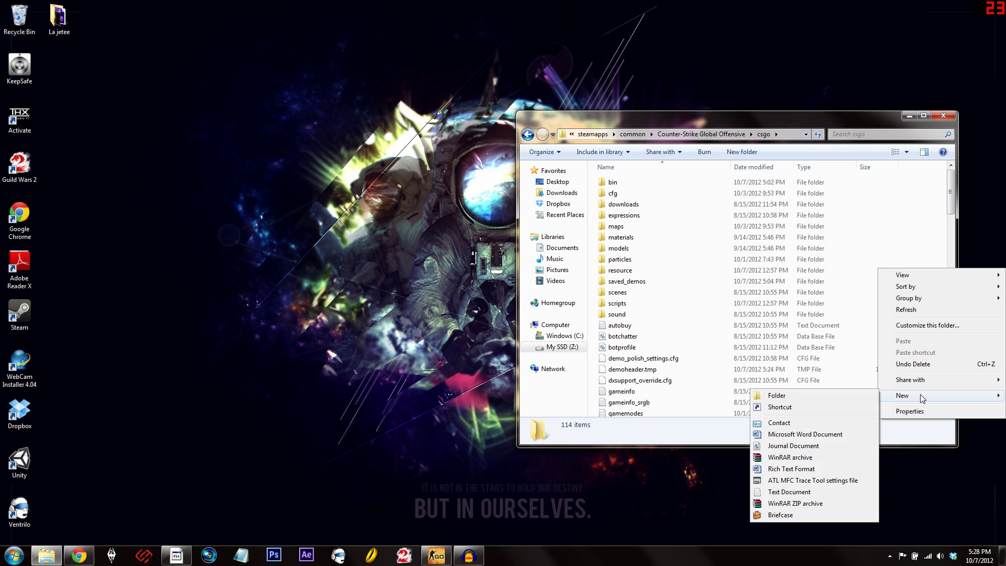
pyautogui.click(828, 398)
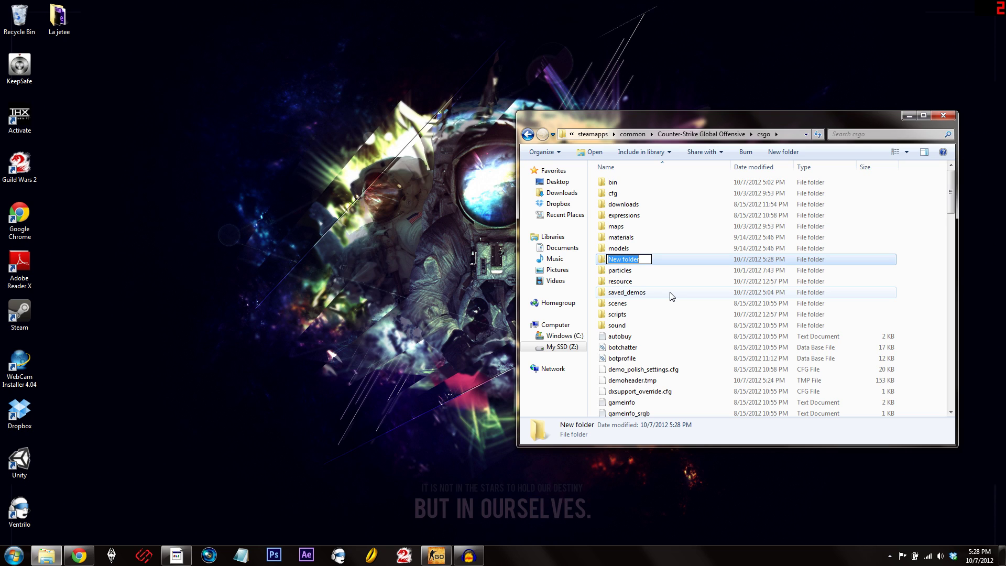
pyautogui.write('saved_demos_youtube')
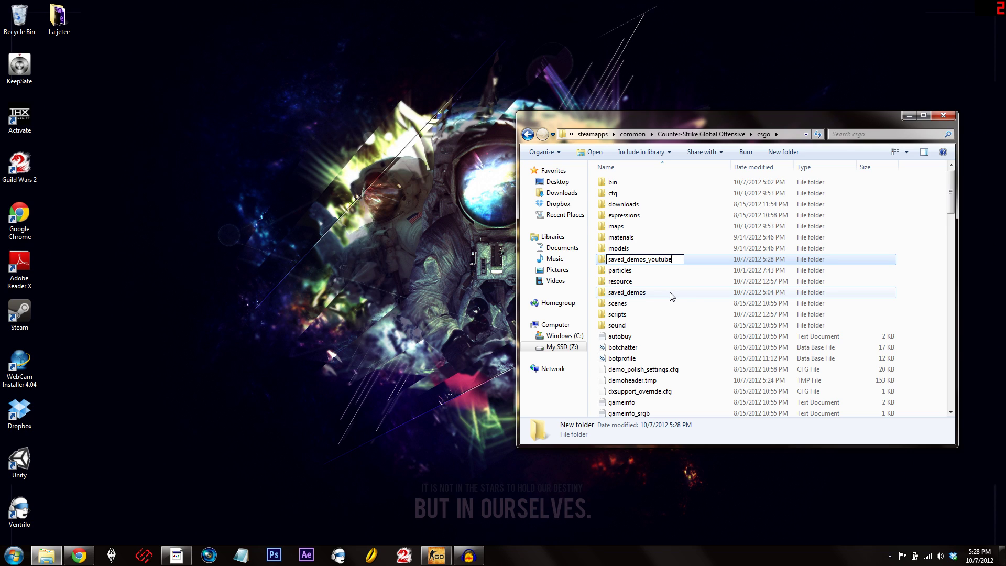
pyautogui.press('Return')
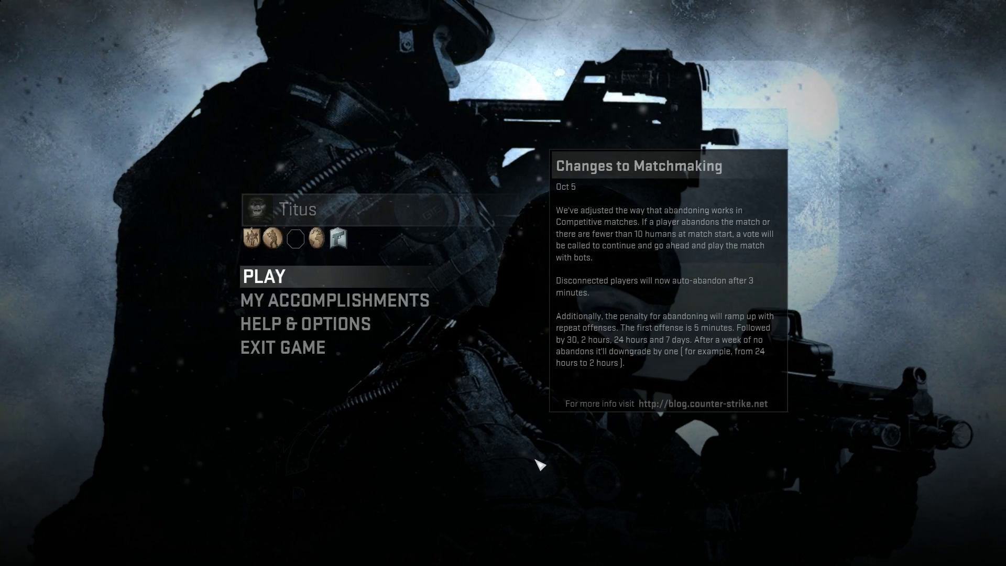
# Step: Open Game Settings, toggle the developer console open and closed, then leave settings
pyautogui.click(311, 323)
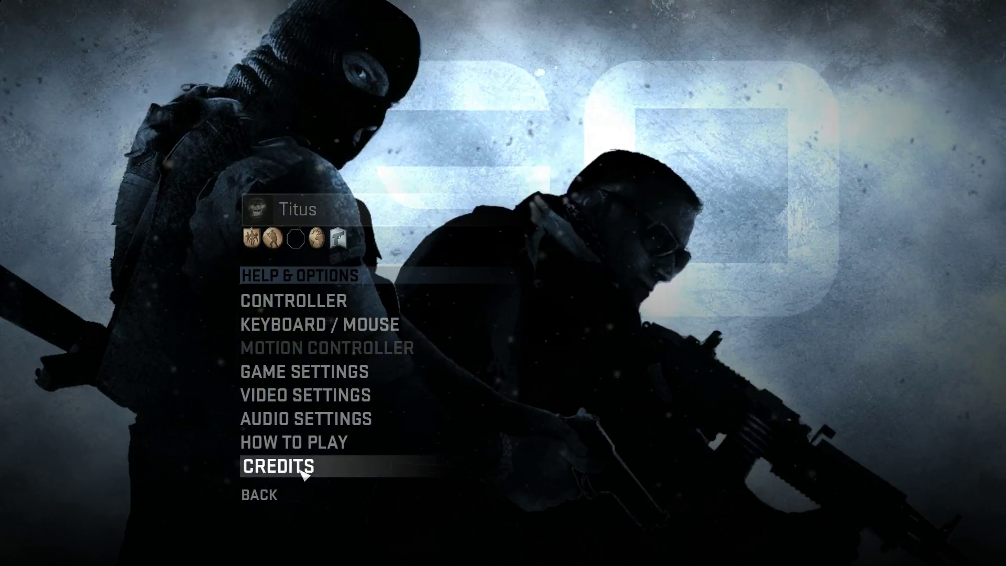
pyautogui.click(339, 376)
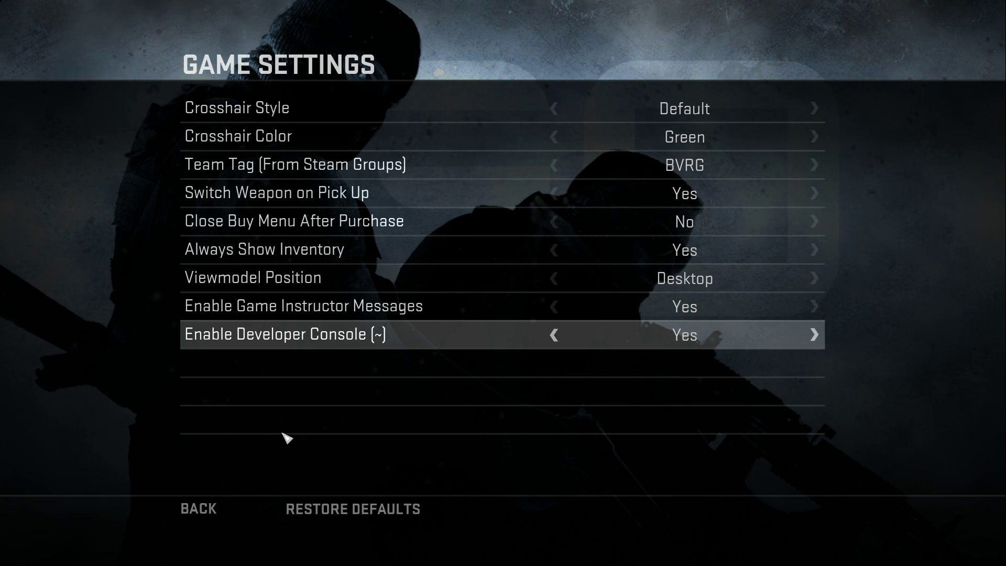
pyautogui.press('`')
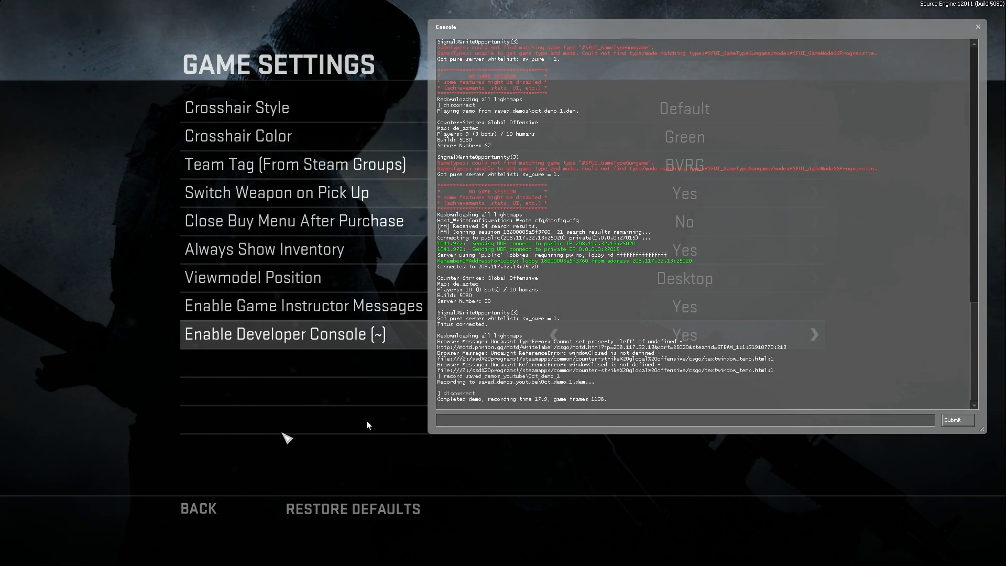
pyautogui.press('`')
pyautogui.click(187, 509)
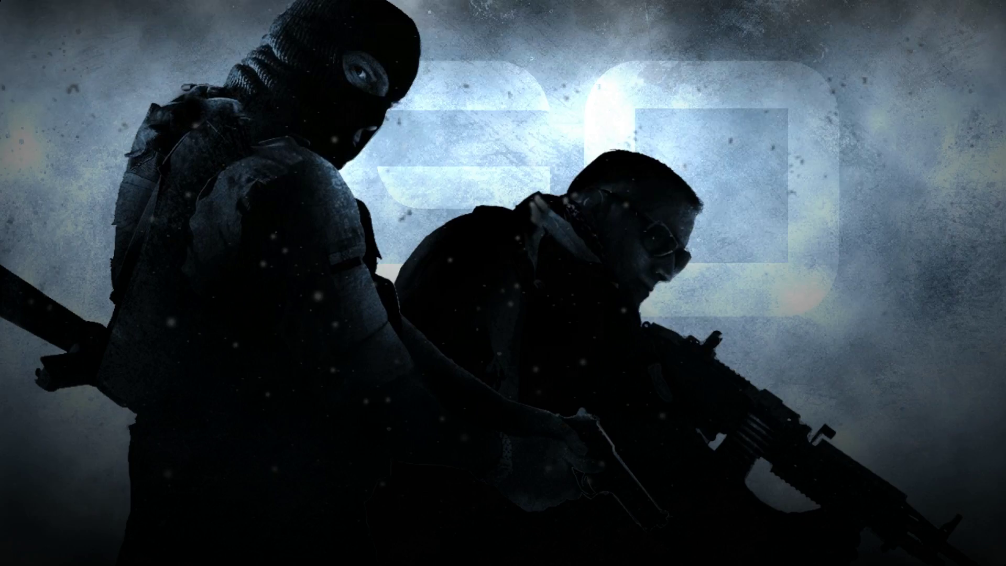
# Step: Start an Arms Race matchmaking game on Dust and join the Counter-Terrorists
pyautogui.click(260, 498)
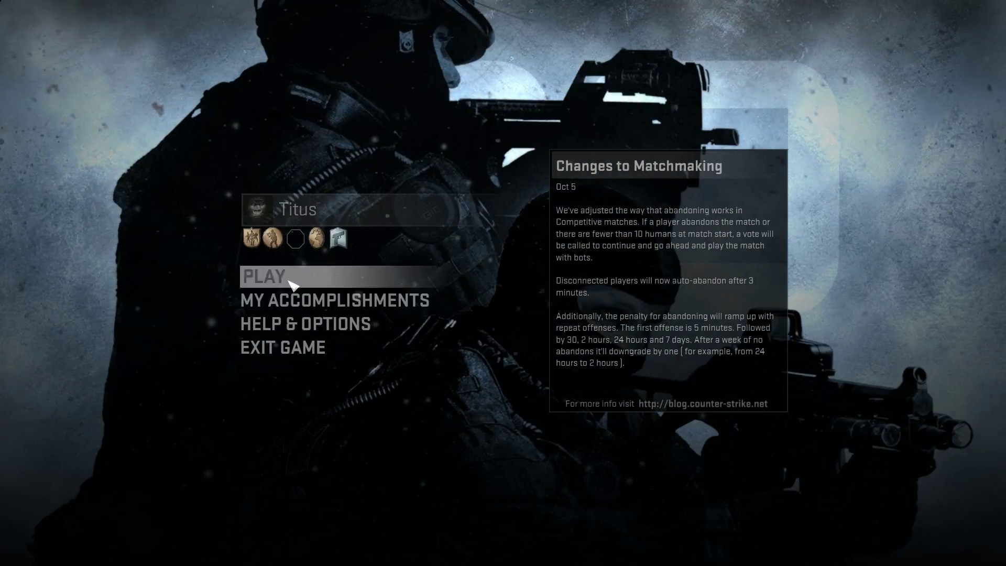
pyautogui.click(285, 276)
pyautogui.click(343, 303)
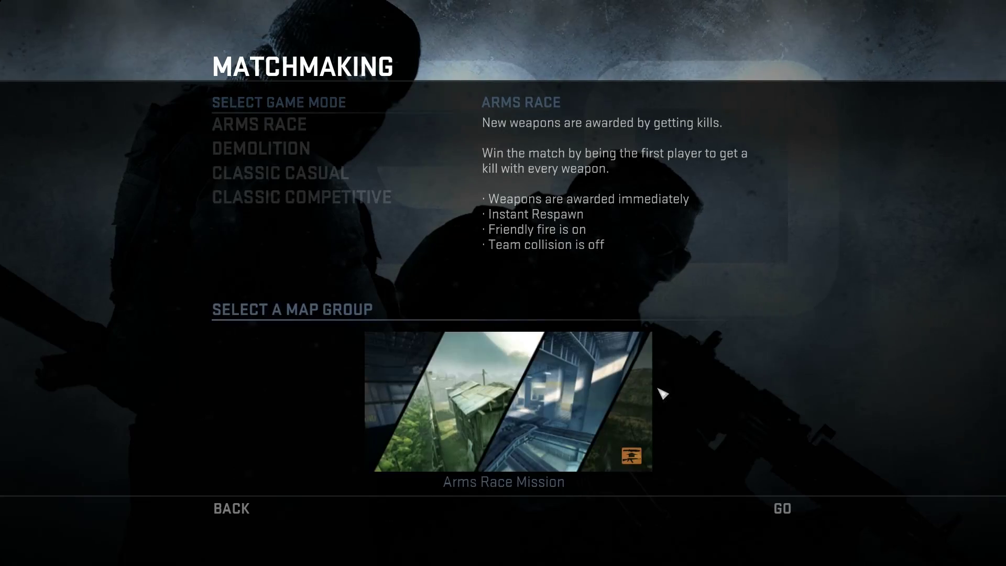
pyautogui.press('Return')
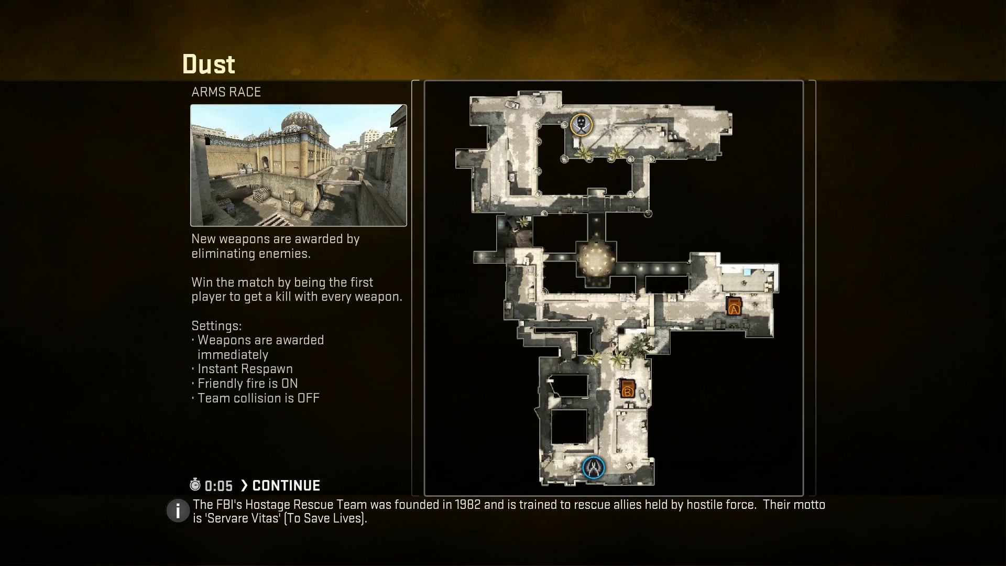
pyautogui.click(310, 487)
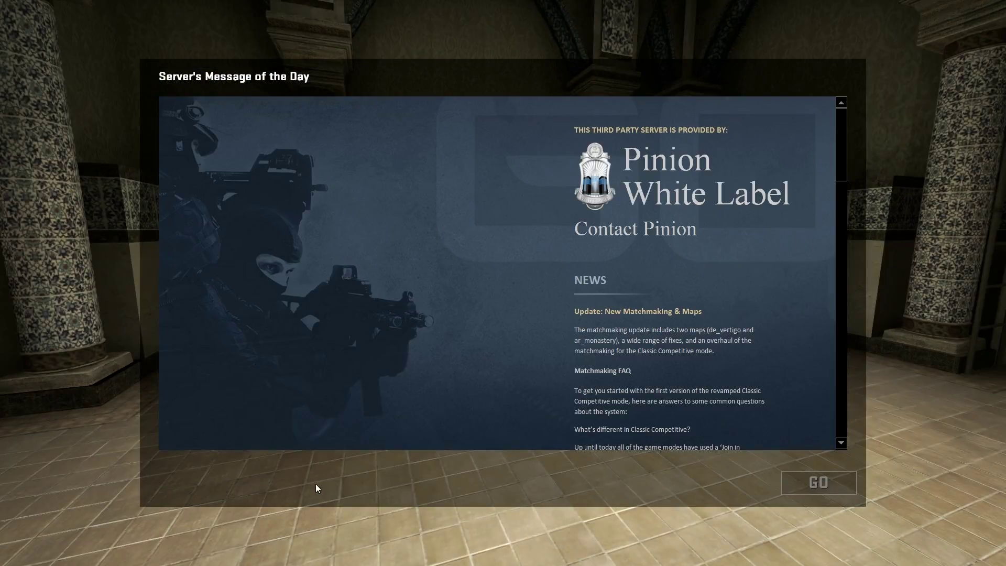
pyautogui.click(816, 482)
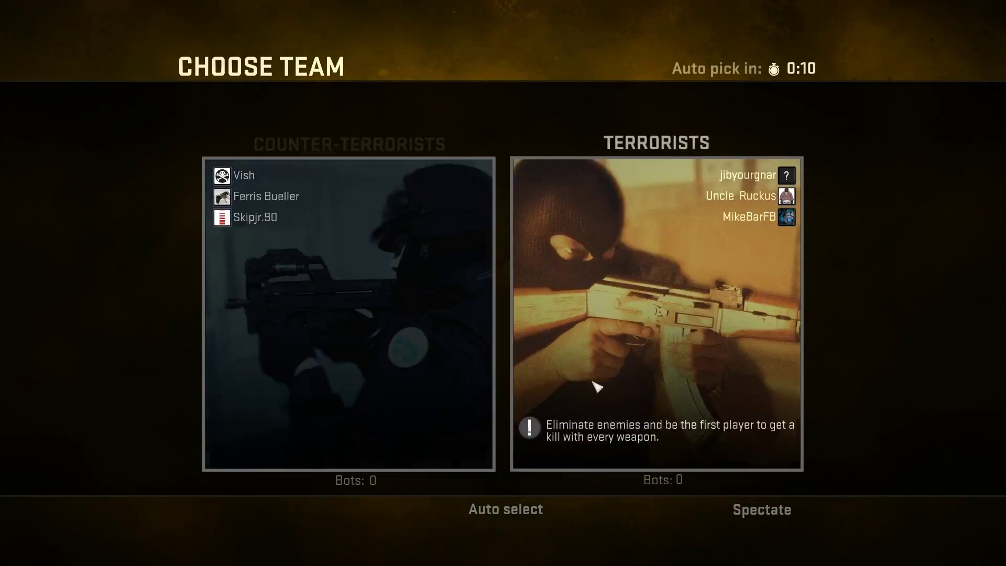
pyautogui.click(348, 314)
# Step: Run 'record saved_demos_youtube\Oct_demo_1' in the console to start recording, then close it
pyautogui.press('3')
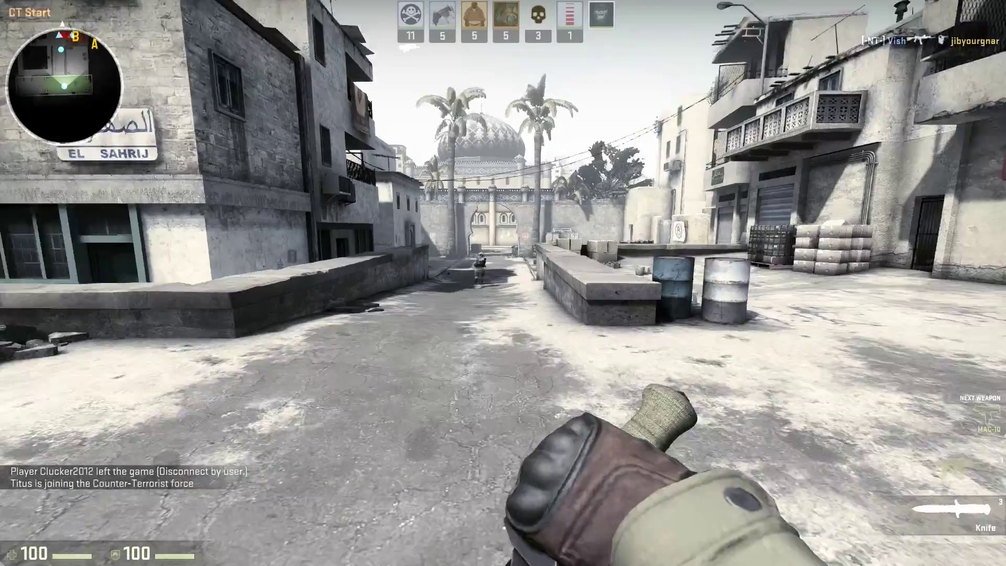
pyautogui.press('1')
pyautogui.press('`')
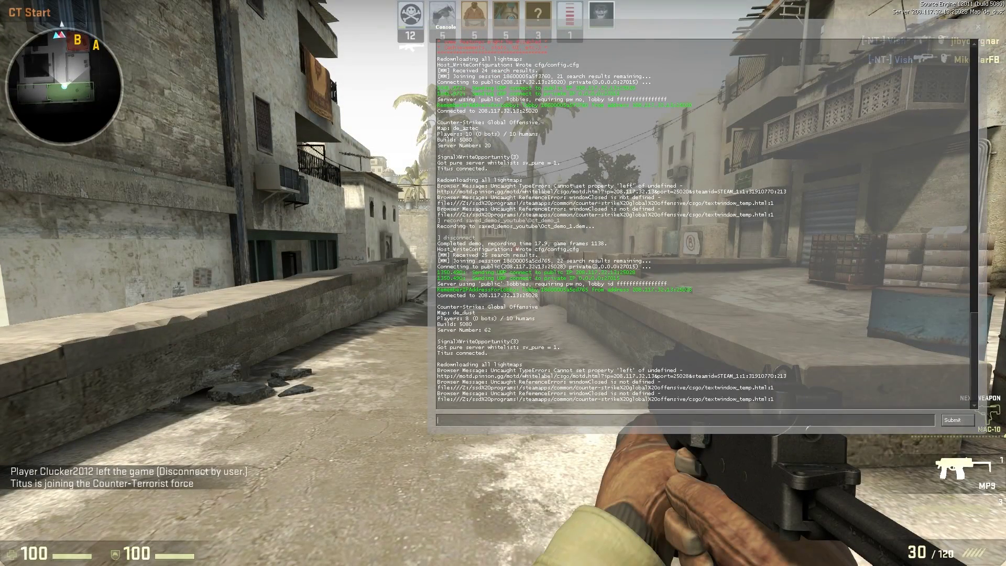
pyautogui.write('record')
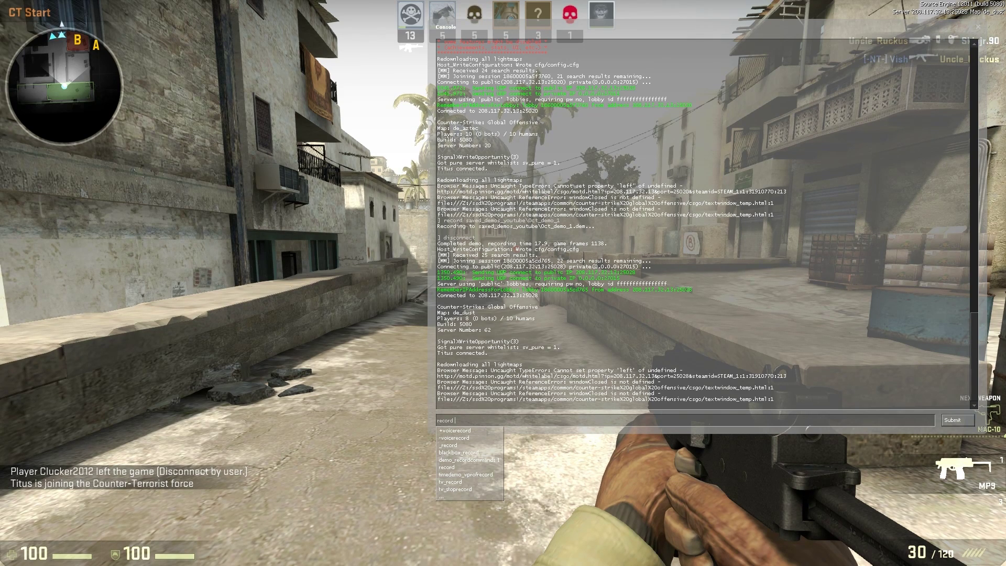
pyautogui.write(' saved')
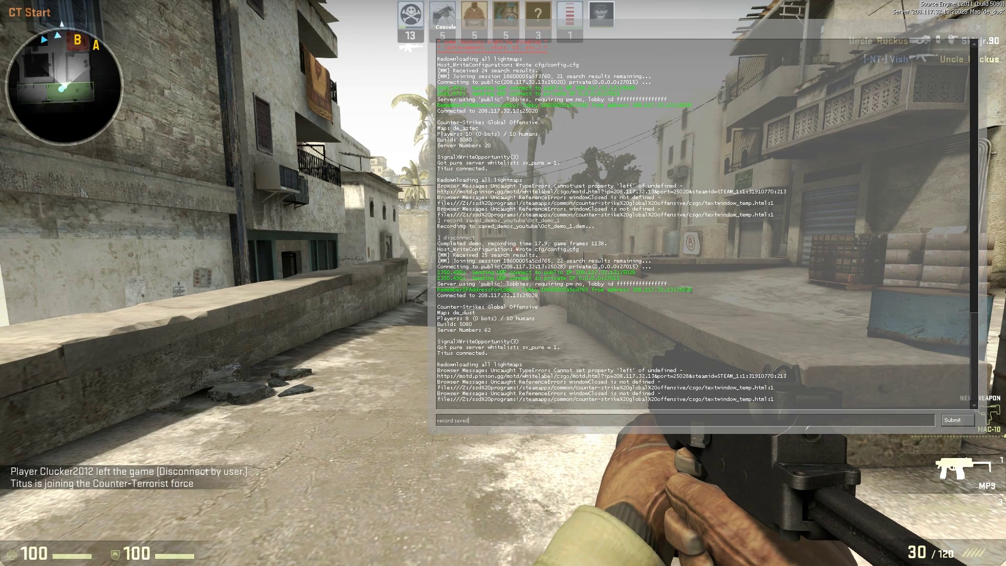
pyautogui.write('_demos_')
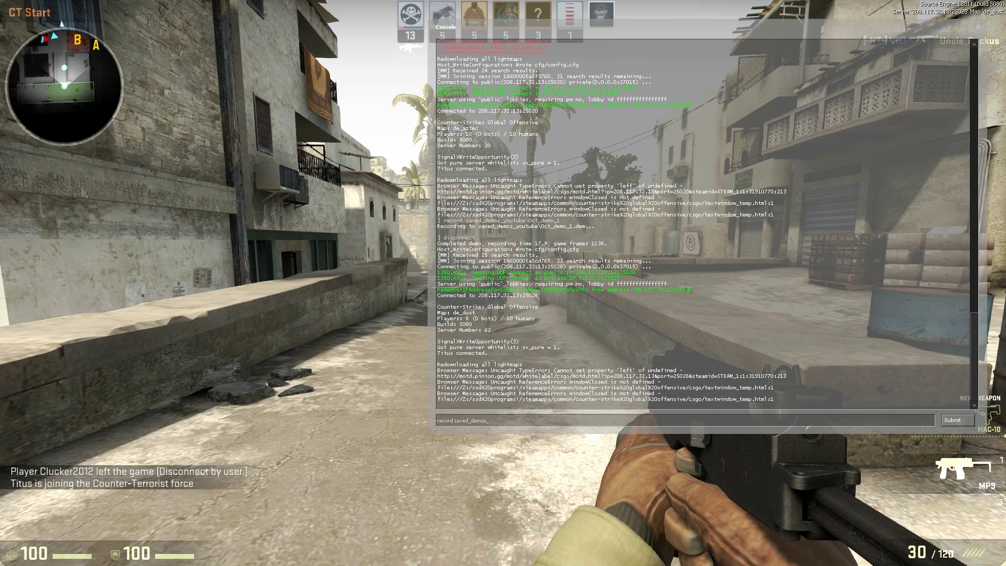
pyautogui.write('youtube')
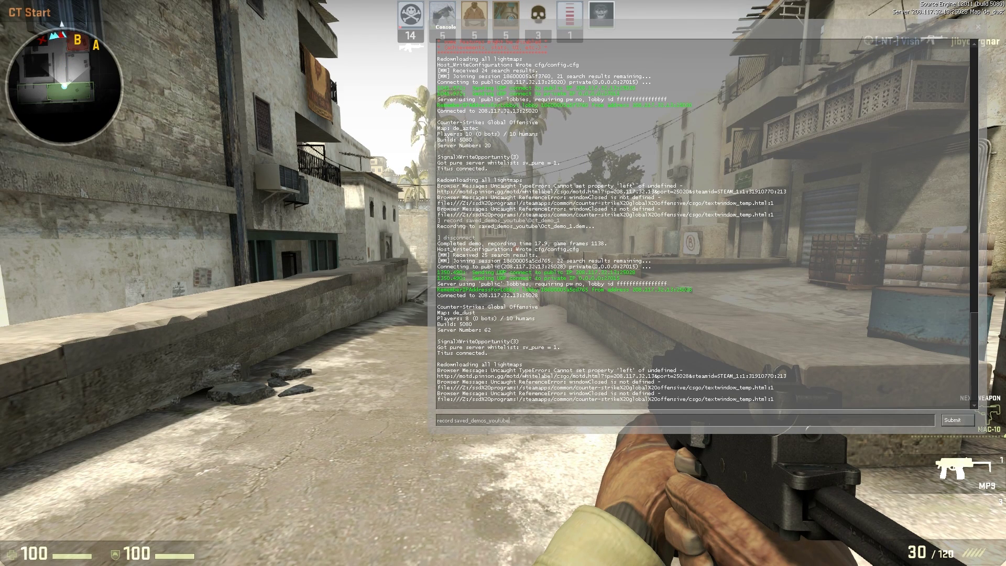
pyautogui.write('\\')
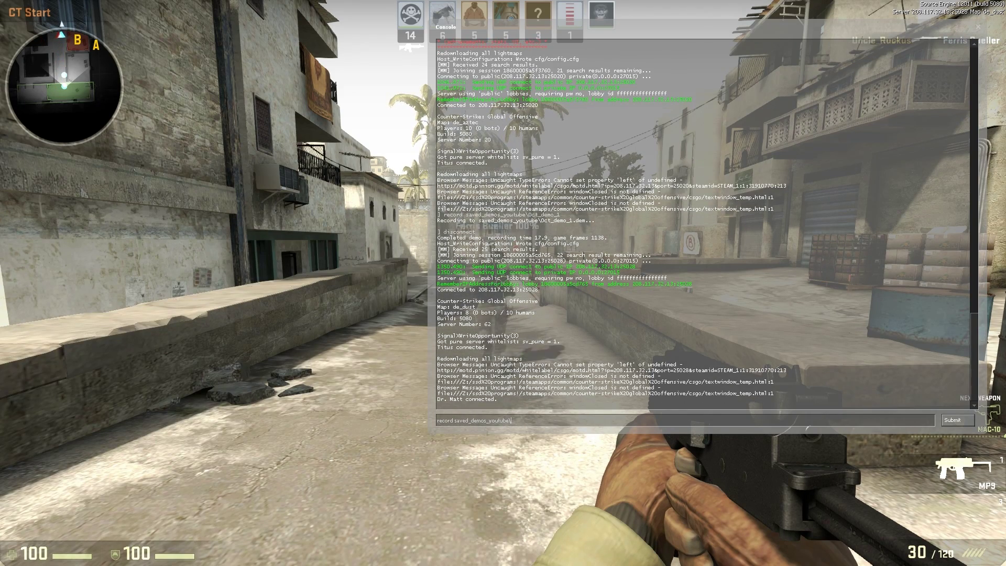
pyautogui.write('Oct')
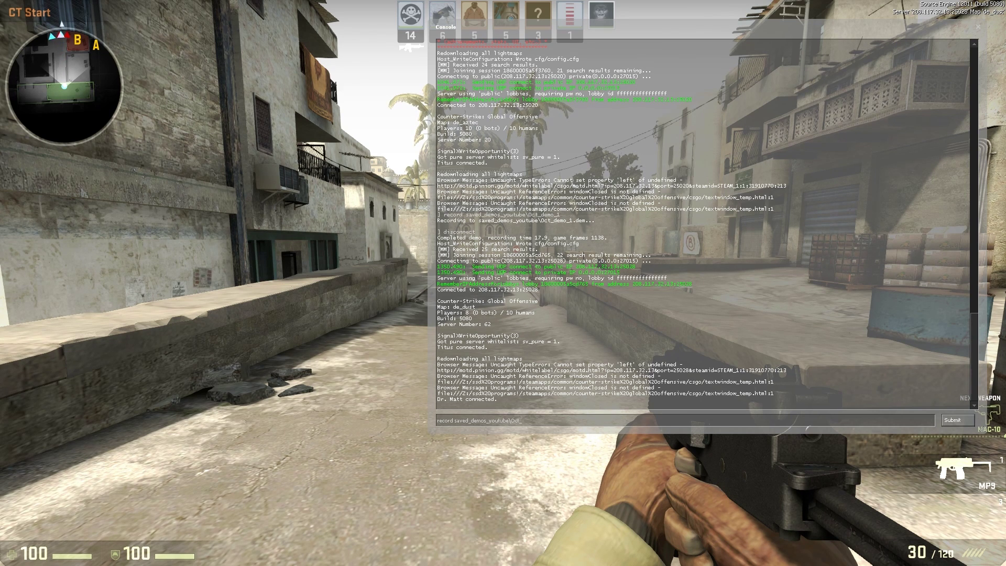
pyautogui.write('_demo_1')
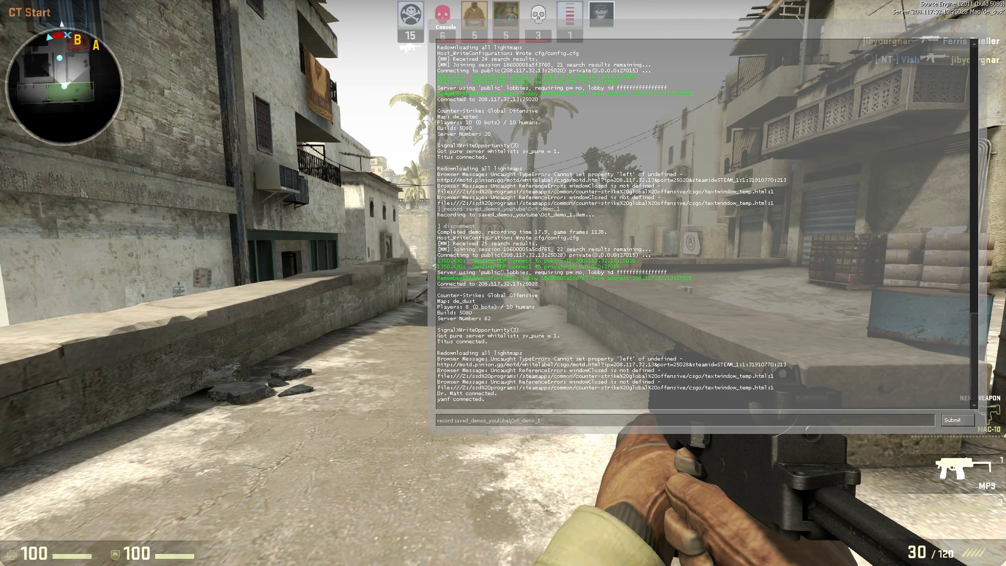
pyautogui.press('Return')
pyautogui.press('Escape')
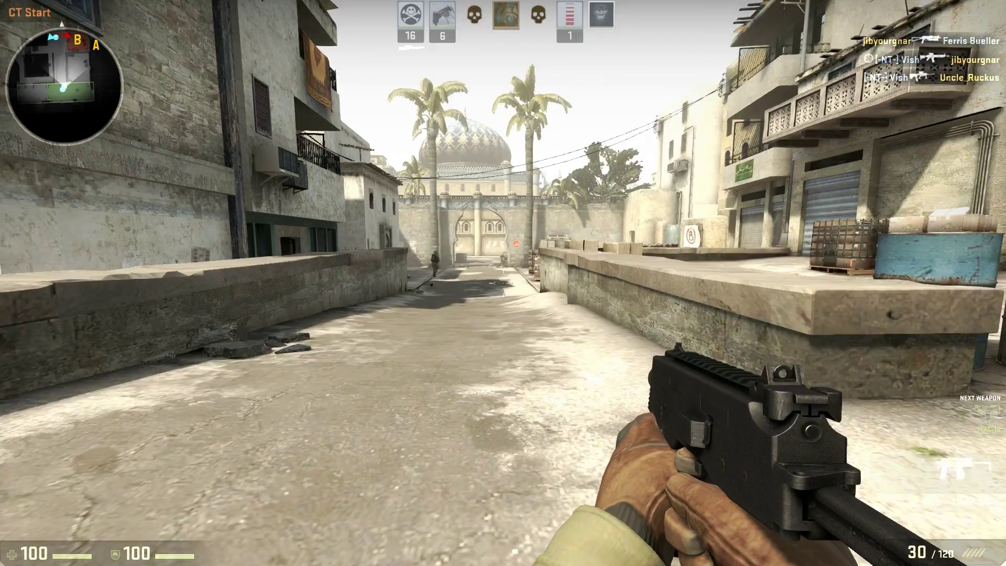
# Step: Check the console, then walk forward through the alley and arch into the Back Yard
pyautogui.press('`')
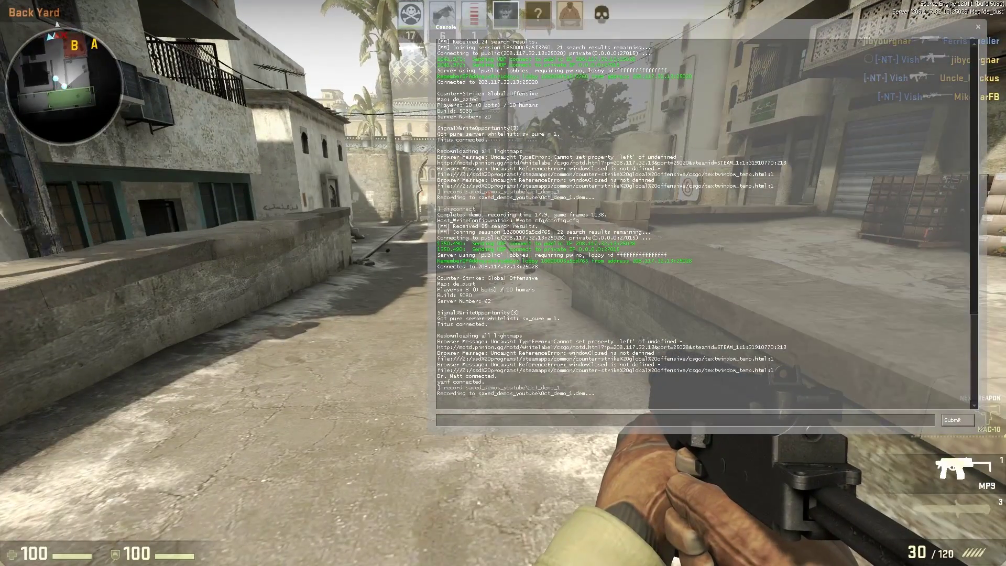
pyautogui.press('w')
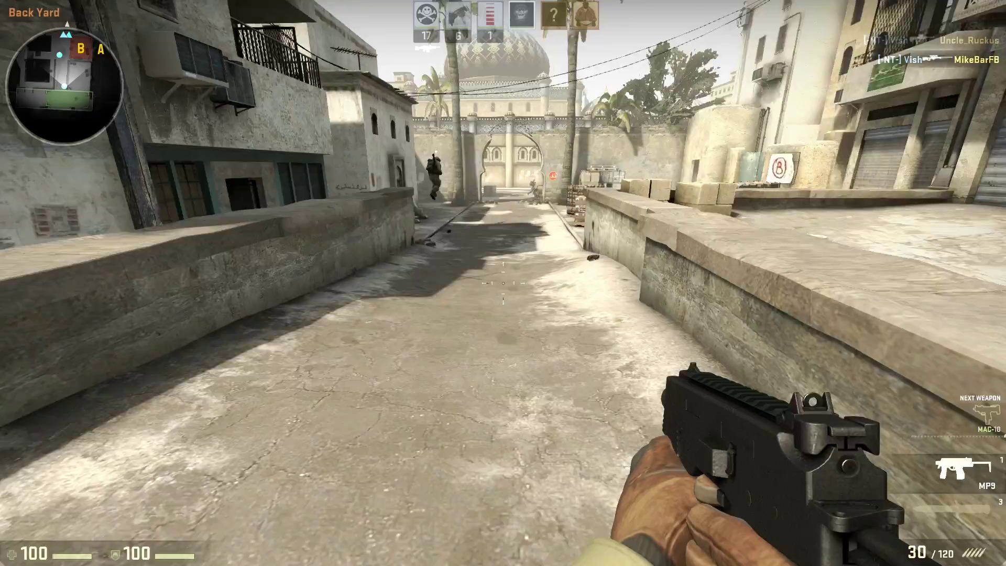
pyautogui.press('w')
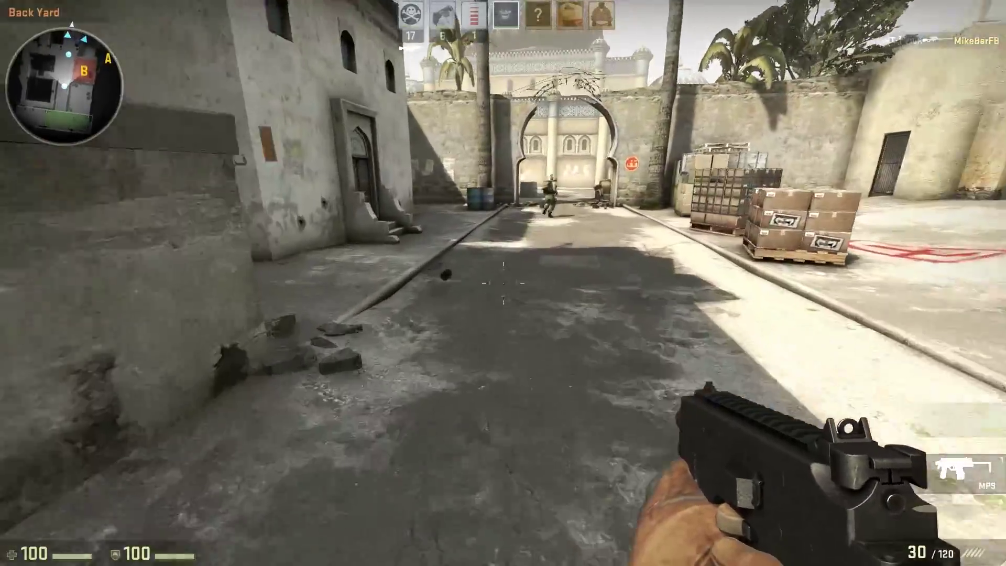
pyautogui.press('w')
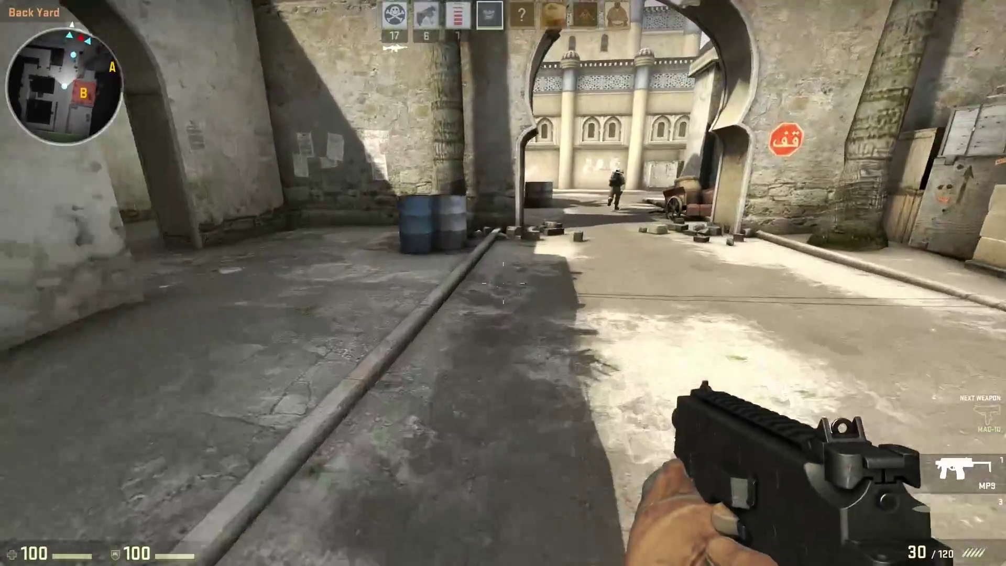
pyautogui.press('w')
pyautogui.press('3')
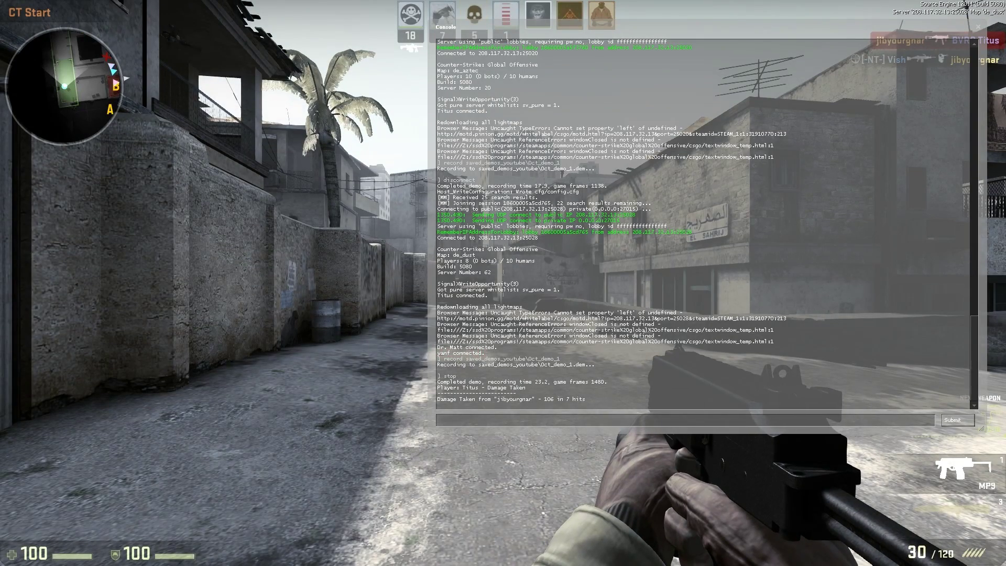
# Step: Run 'disconnect' in the console to leave the Dust match, then close the console
pyautogui.write('dis')
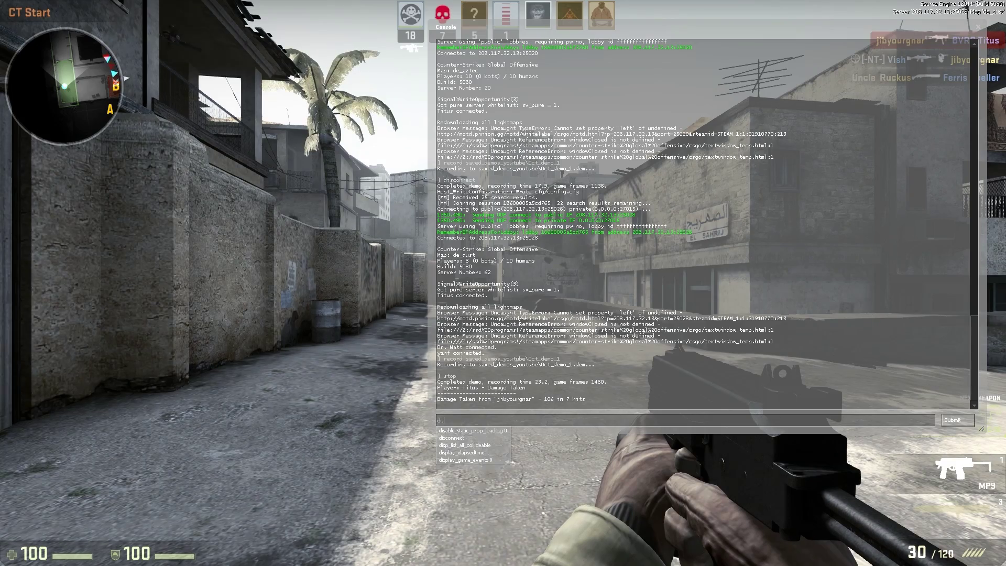
pyautogui.write('connect')
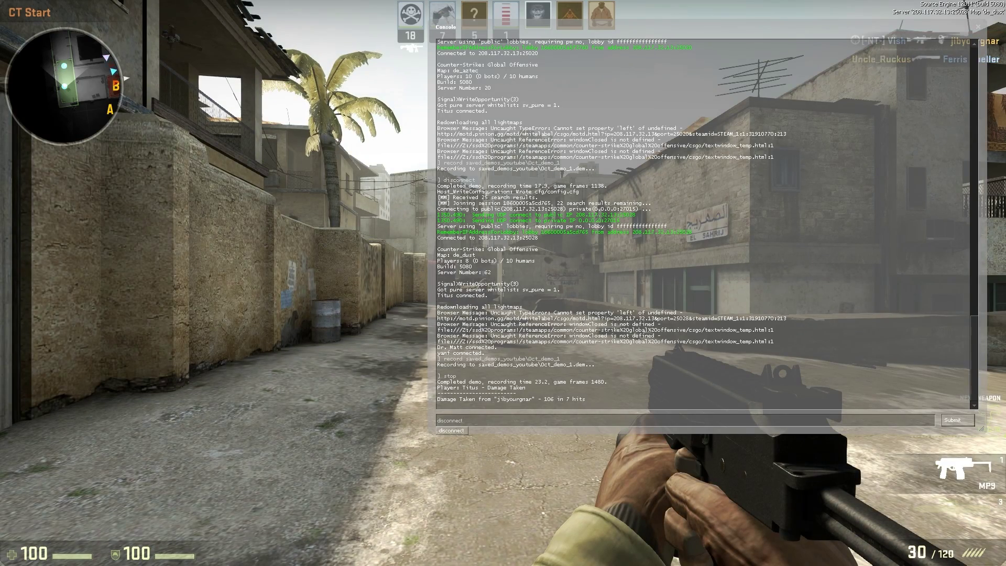
pyautogui.press('Return')
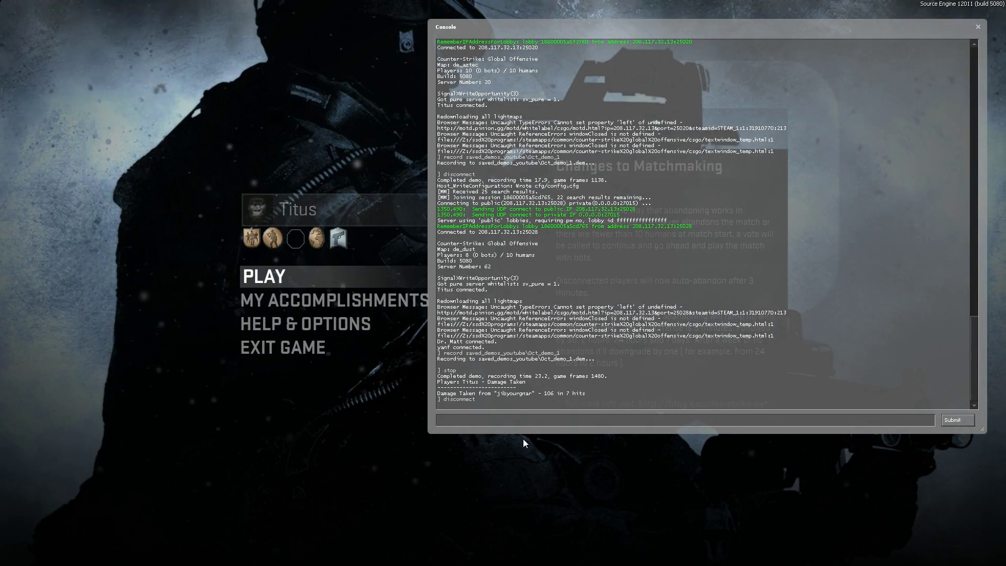
pyautogui.press('`')
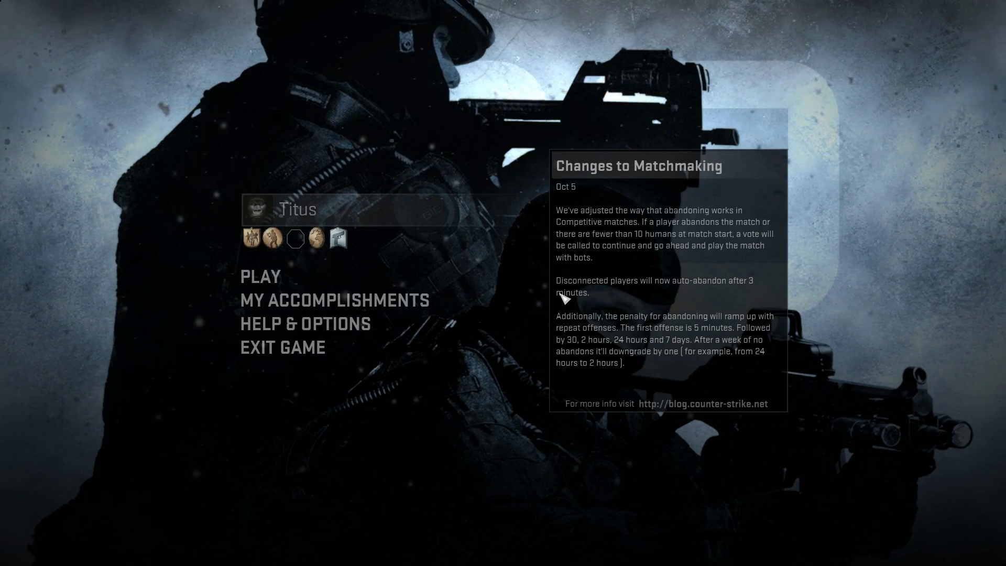
pyautogui.press('`')
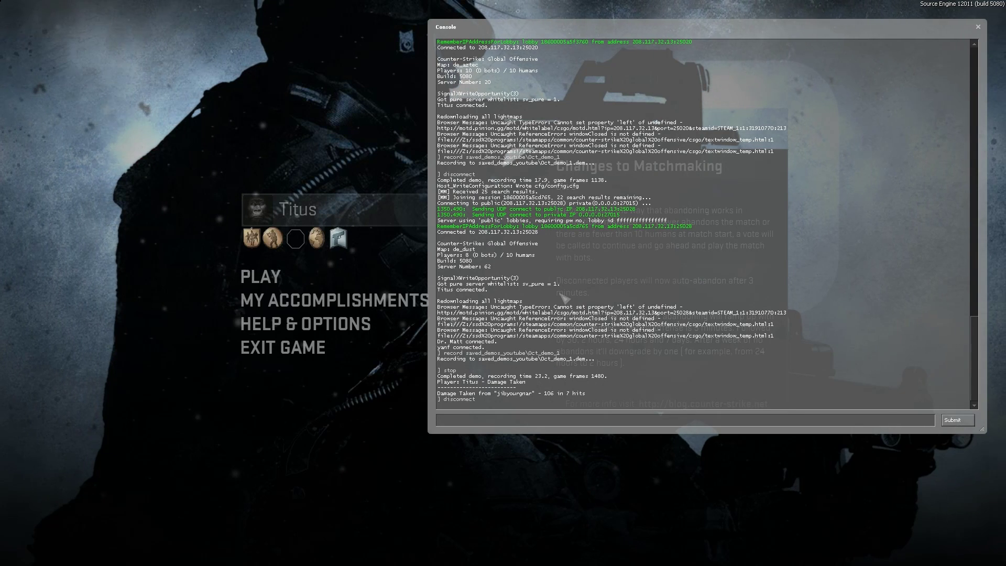
pyautogui.write('play')
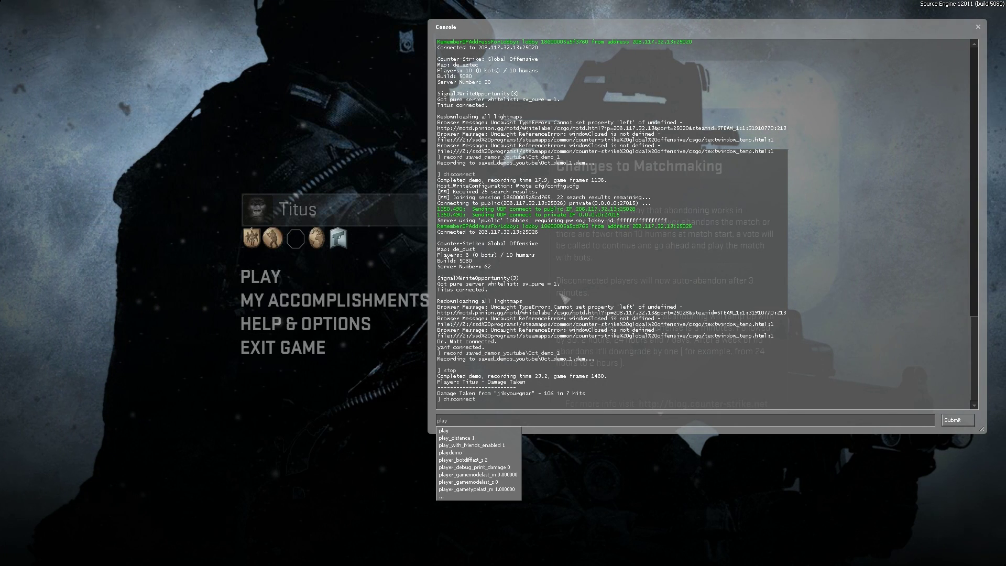
pyautogui.write('demo saved_demos_yo')
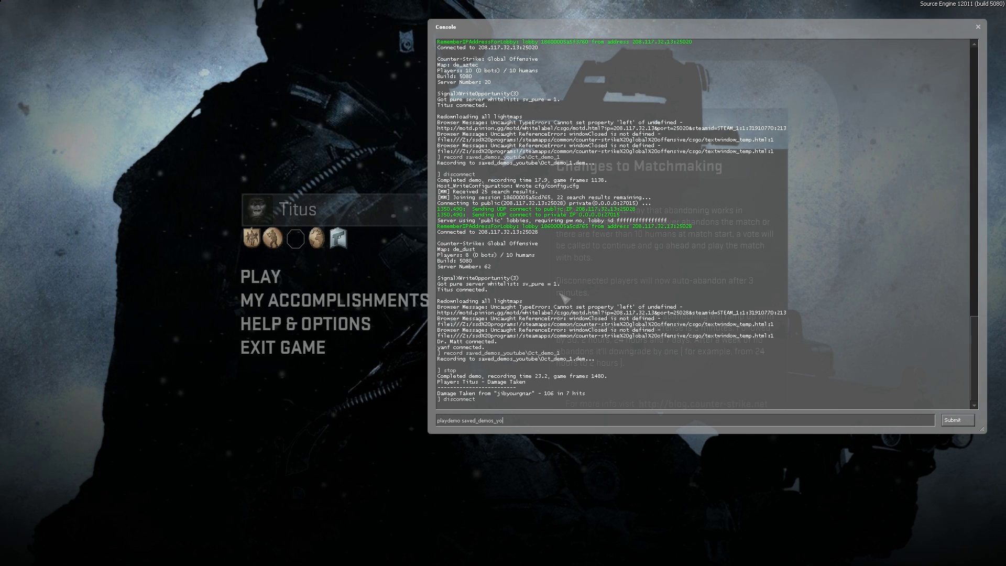
pyautogui.write('be')
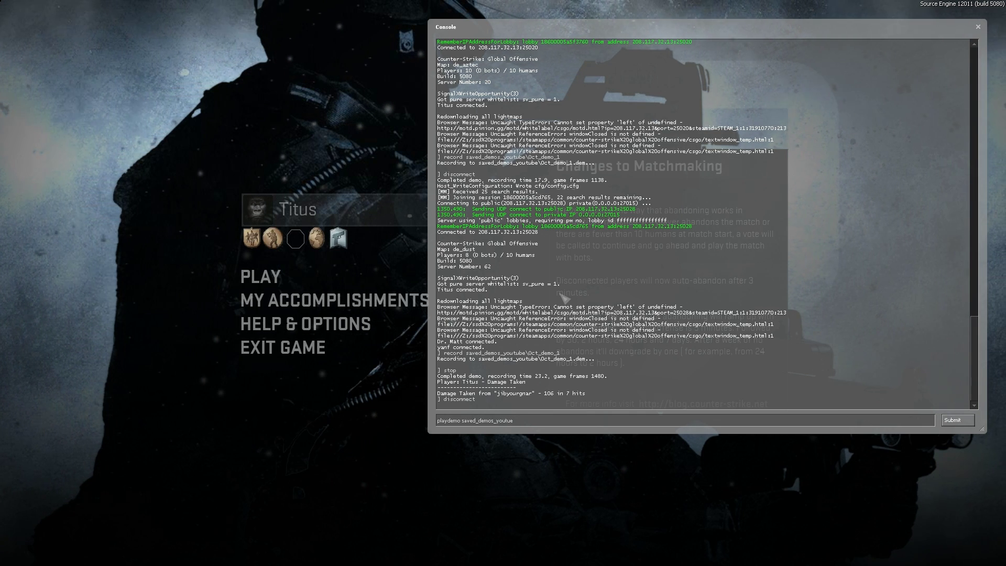
pyautogui.write('\\')
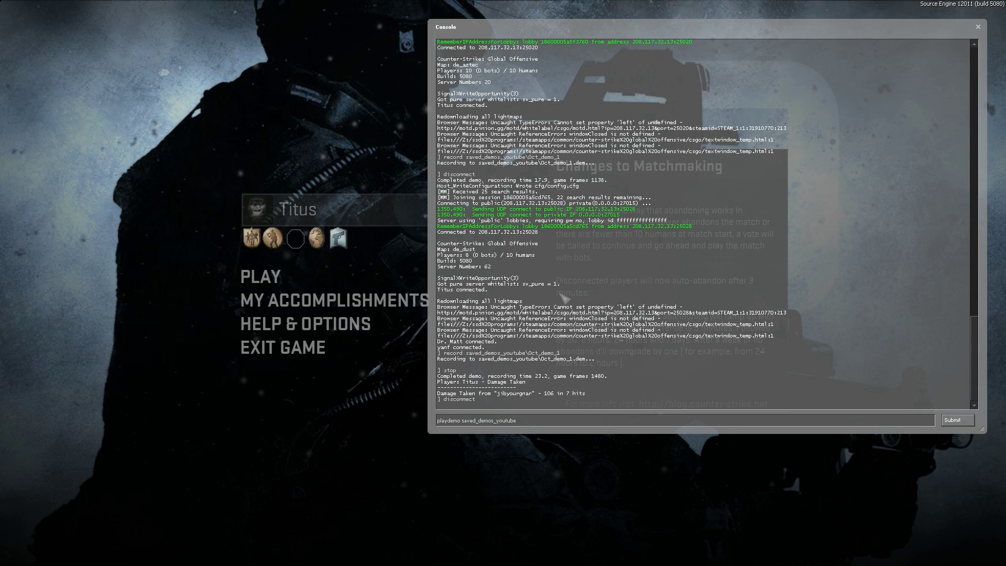
pyautogui.write('Oct_')
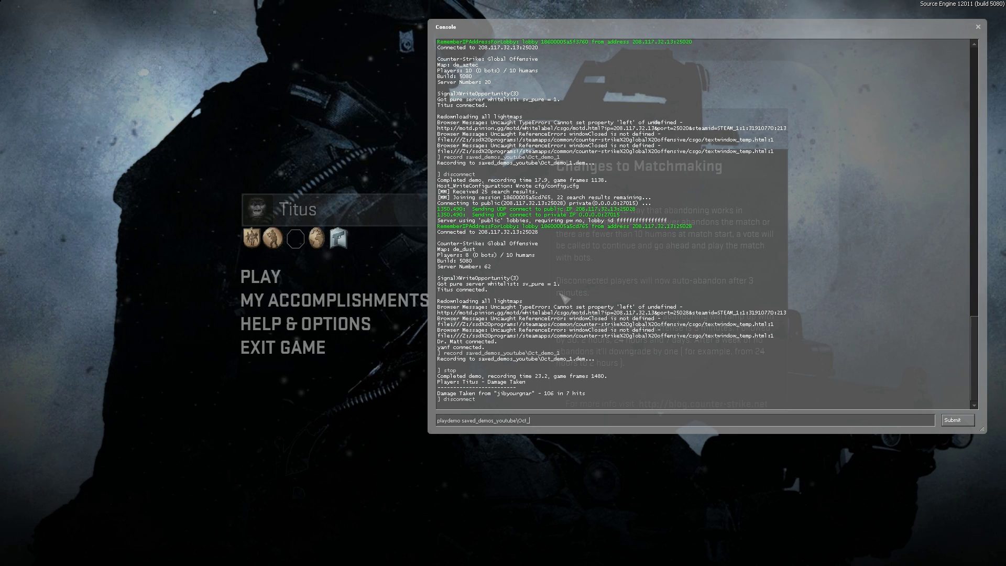
pyautogui.write('demo_1')
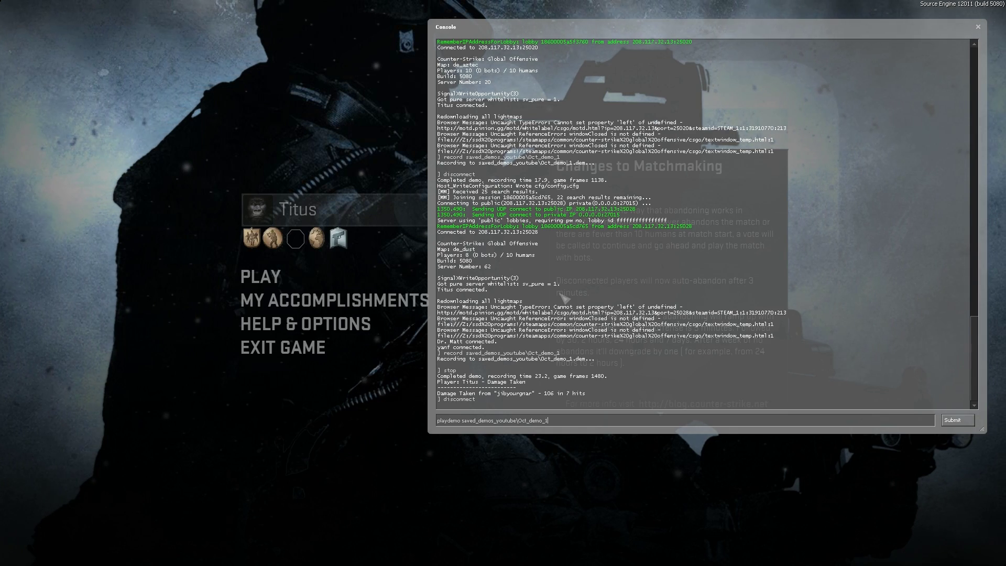
pyautogui.press('Return')
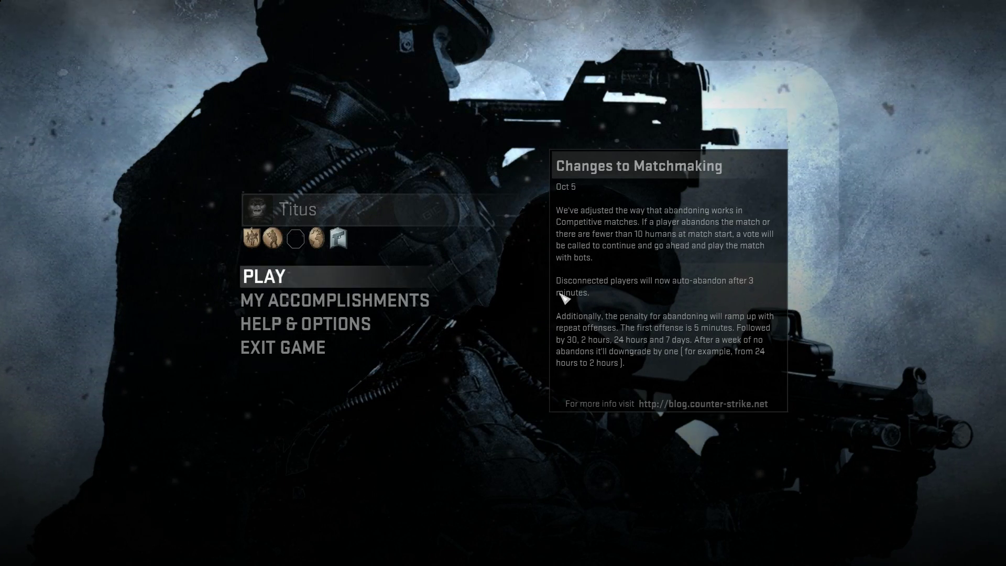
# Step: Reposition the Demo Playback panel and bring up the Load... demo file chooser
pyautogui.moveTo(233, 135); pyautogui.dragTo(152, 104)
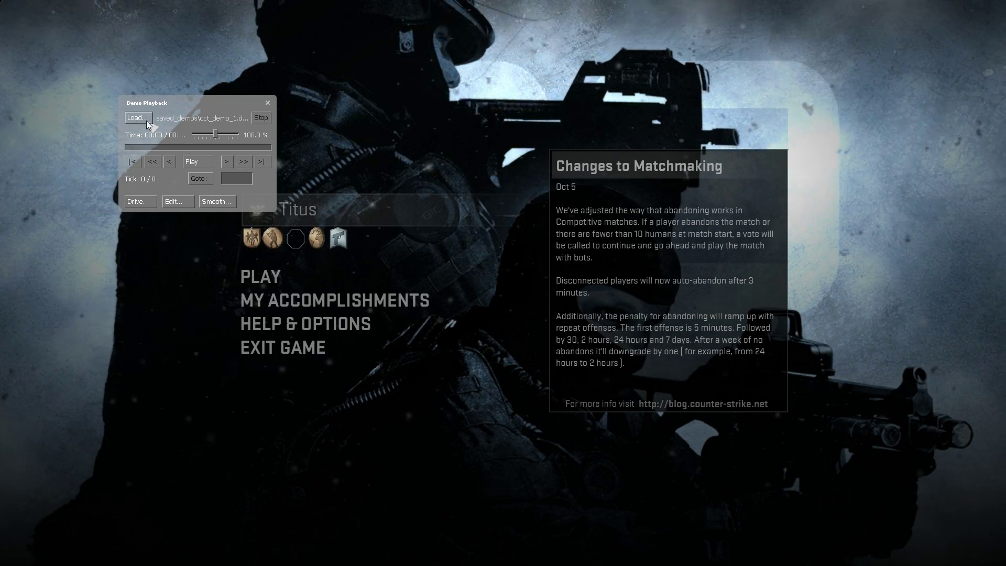
pyautogui.click(146, 120)
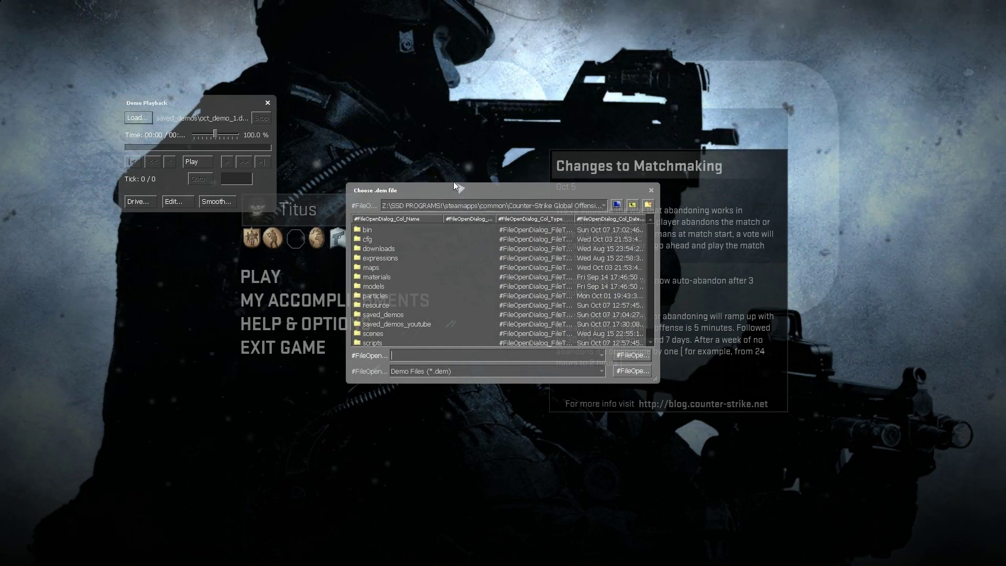
pyautogui.moveTo(456, 189); pyautogui.dragTo(537, 179)
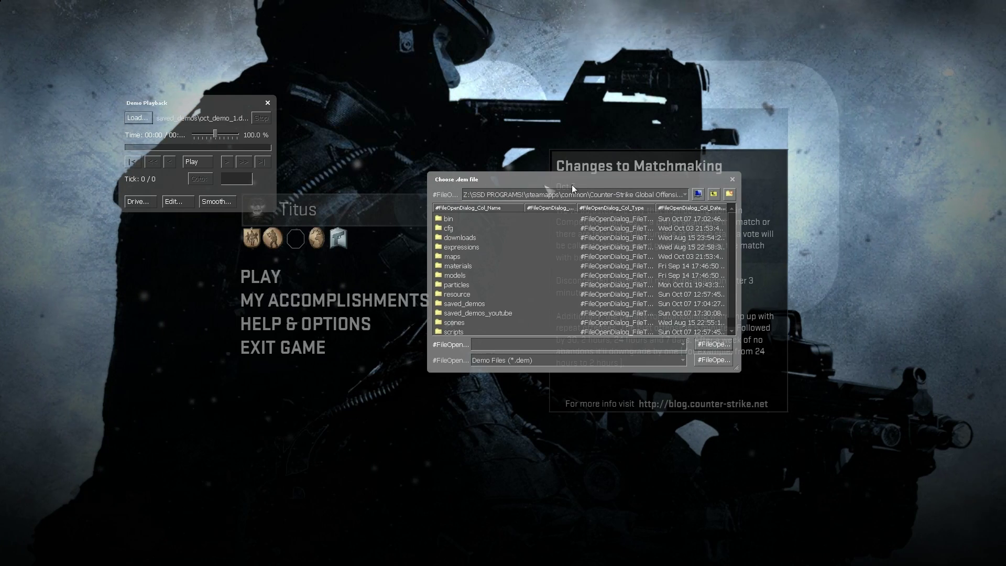
# Step: Open the saved_demos_youtube folder and play oct_demo_1.dem
pyautogui.click(459, 228)
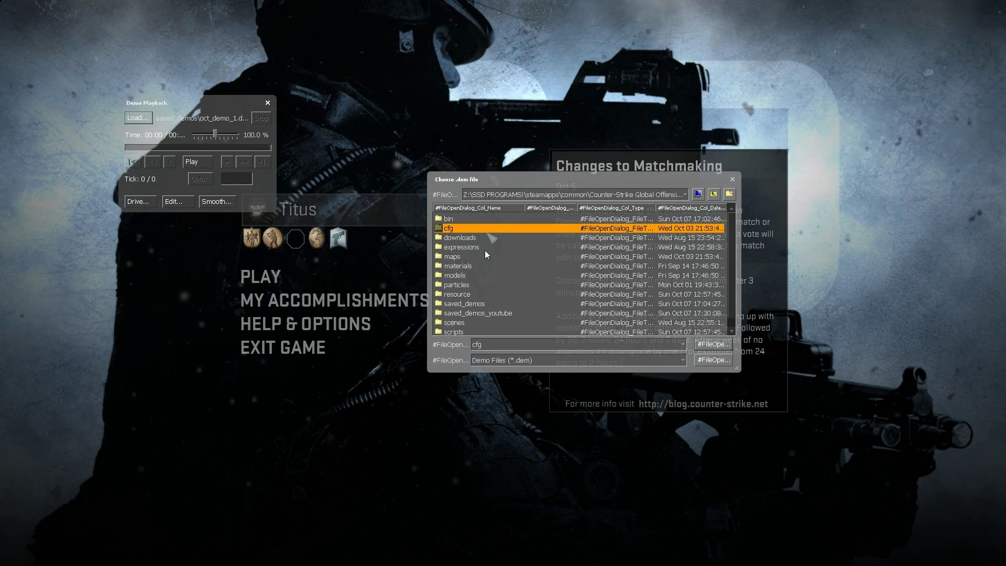
pyautogui.click(483, 239)
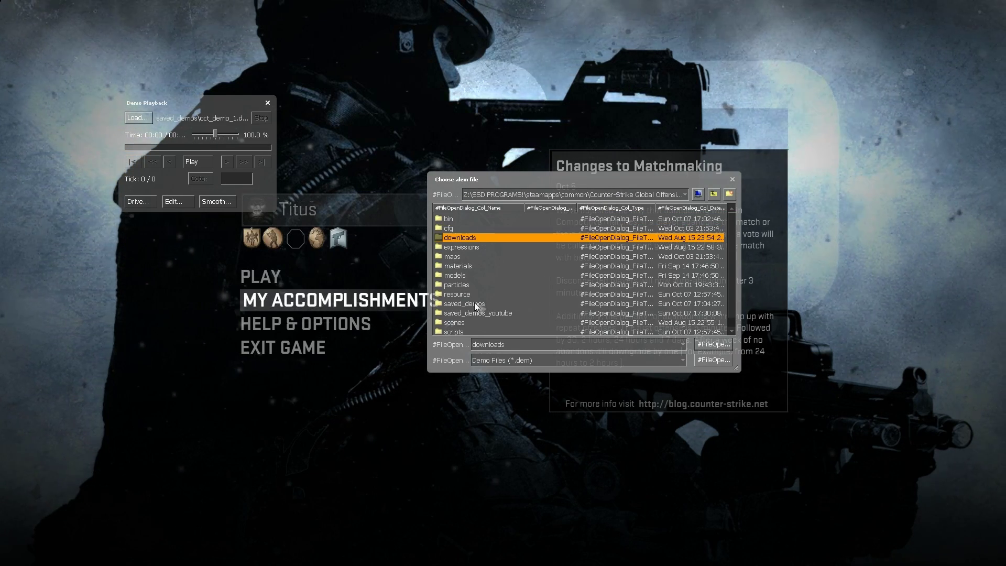
pyautogui.click(523, 303)
pyautogui.click(506, 313)
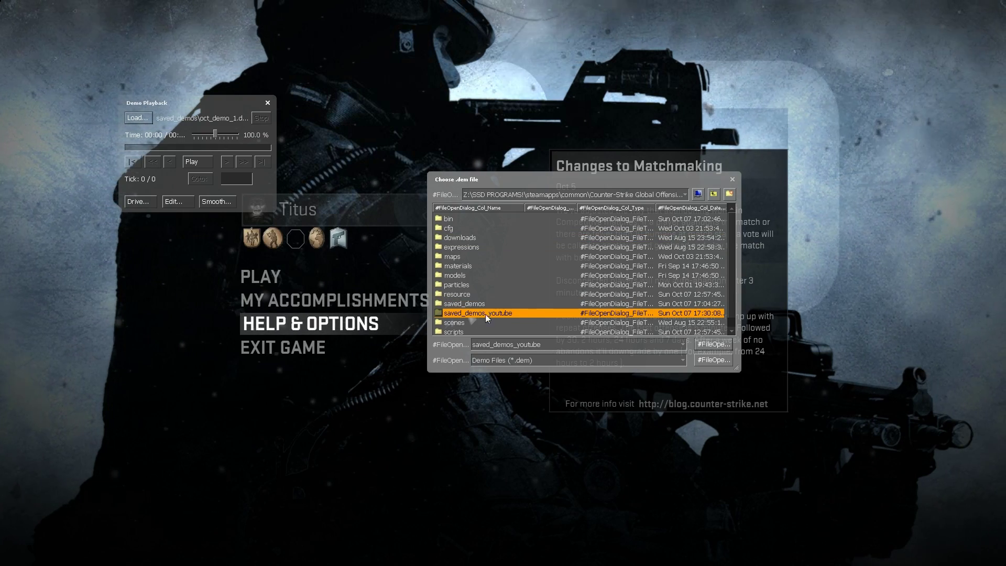
pyautogui.doubleClick(516, 310)
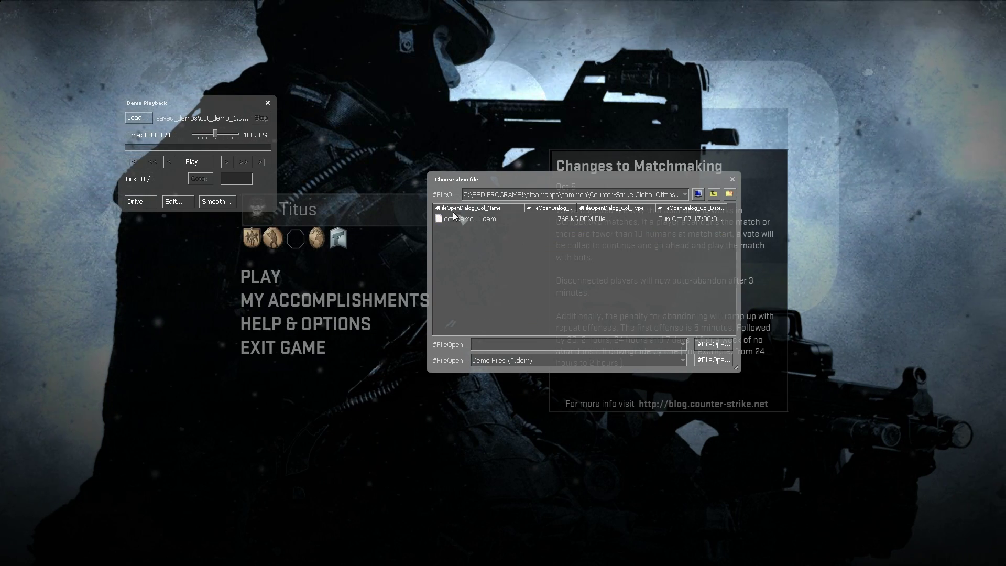
pyautogui.click(480, 219)
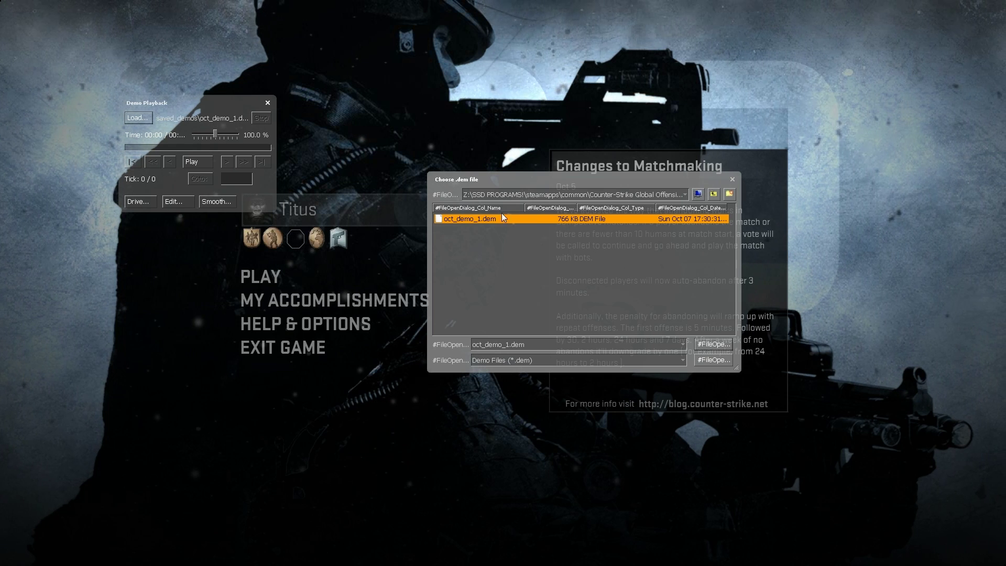
pyautogui.doubleClick(483, 221)
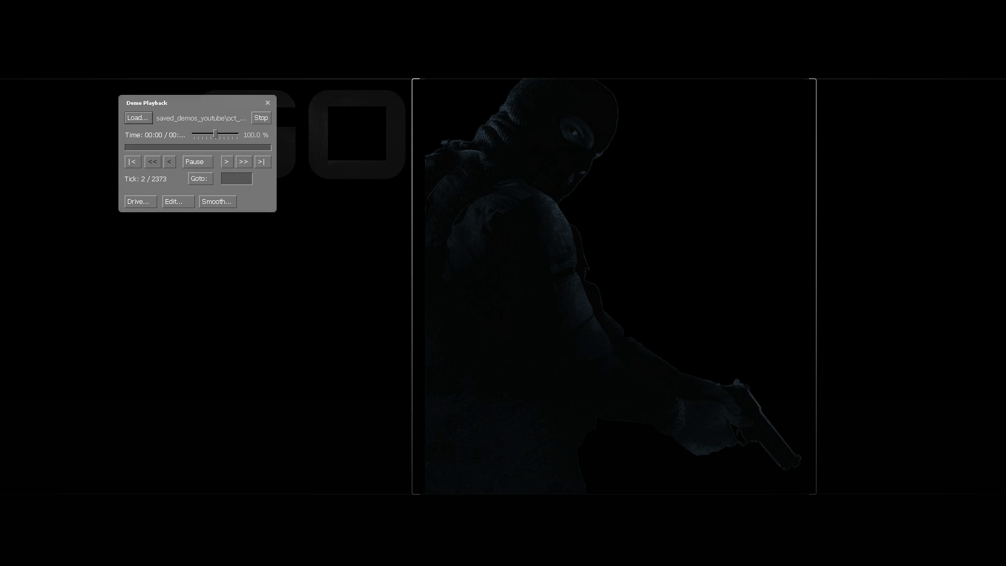